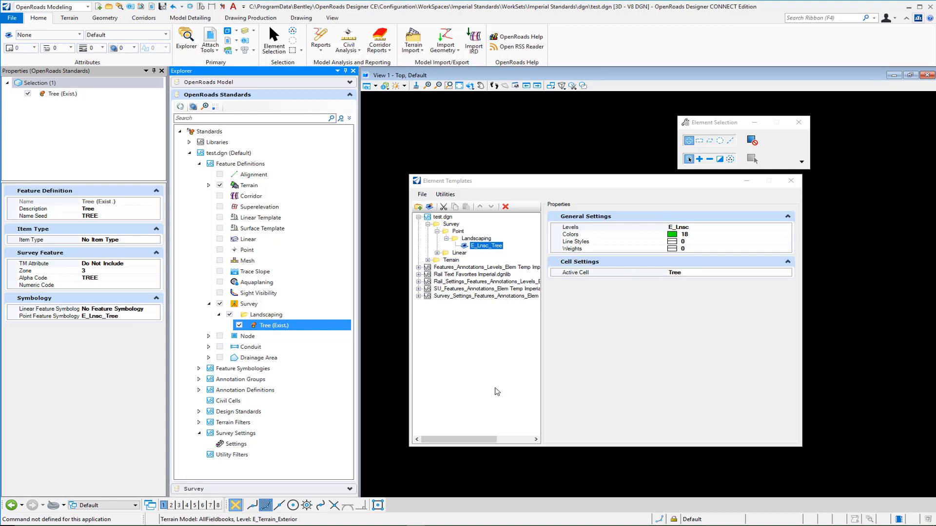
# Open the attribute overrides in the survey settings of test.dgn
pyautogui.click(248, 446)
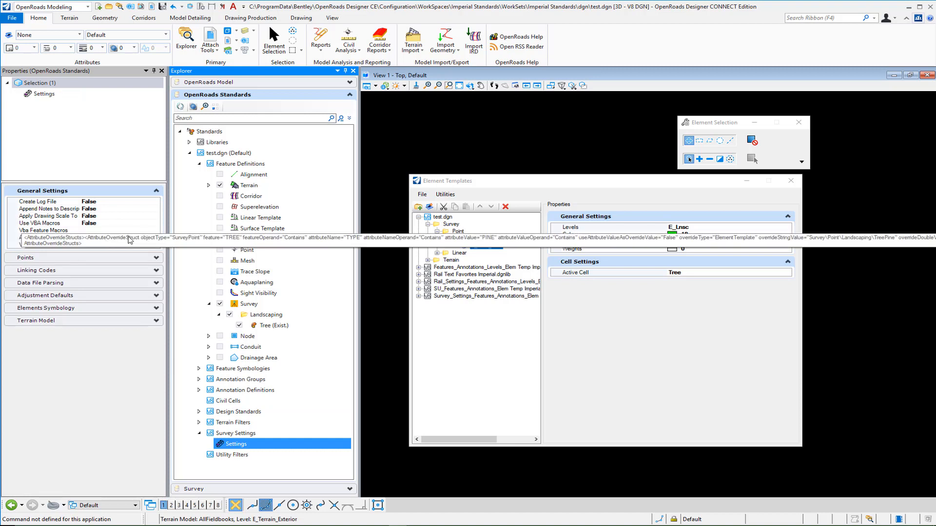
pyautogui.click(145, 238)
pyautogui.click(156, 237)
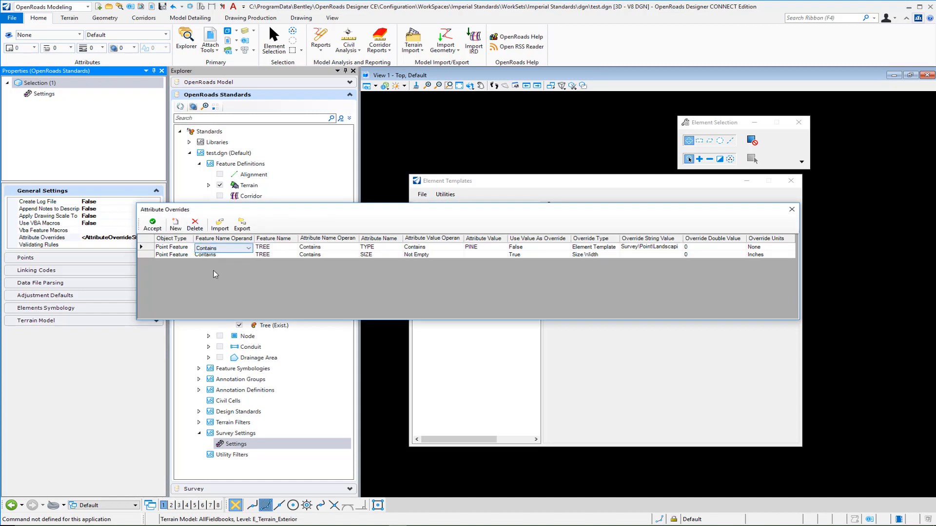
# Choose Point Feature as object type and Contains as feature name operand for the PINE override
pyautogui.click(188, 249)
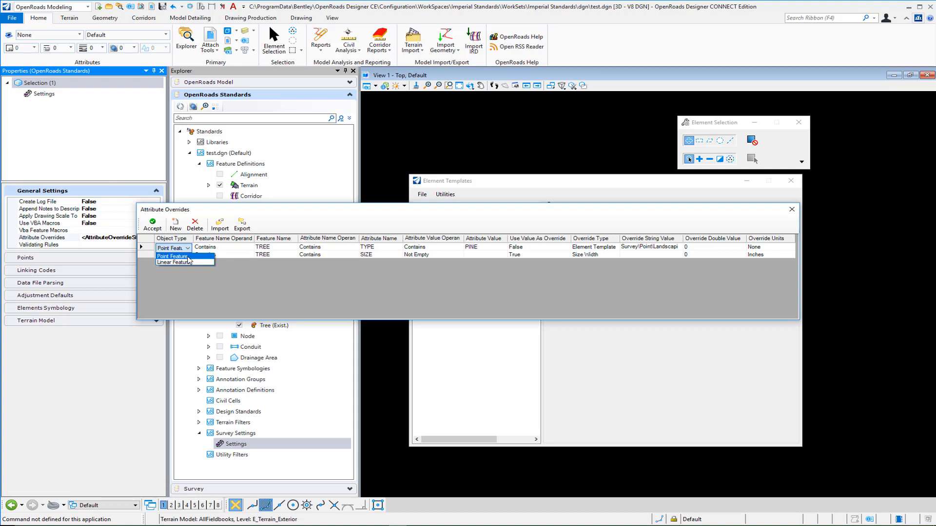
pyautogui.click(188, 256)
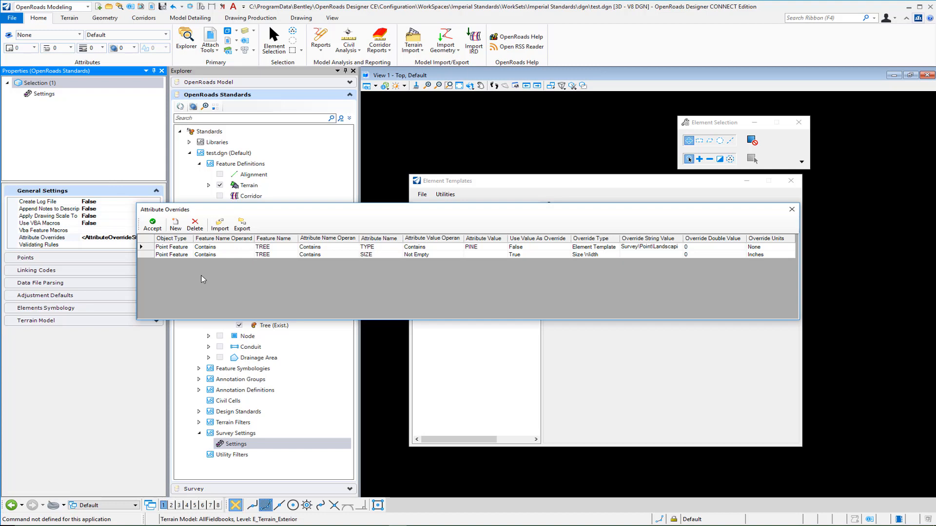
pyautogui.click(234, 248)
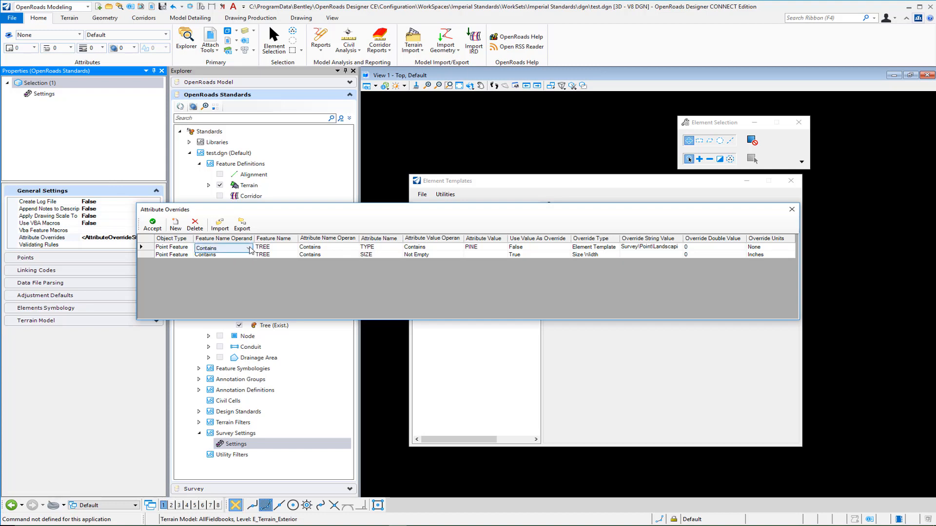
pyautogui.click(249, 249)
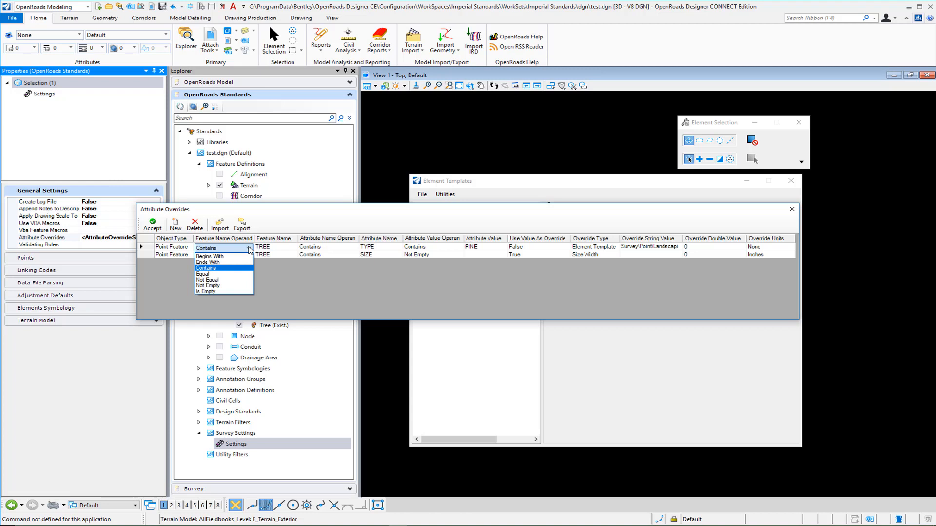
pyautogui.click(222, 267)
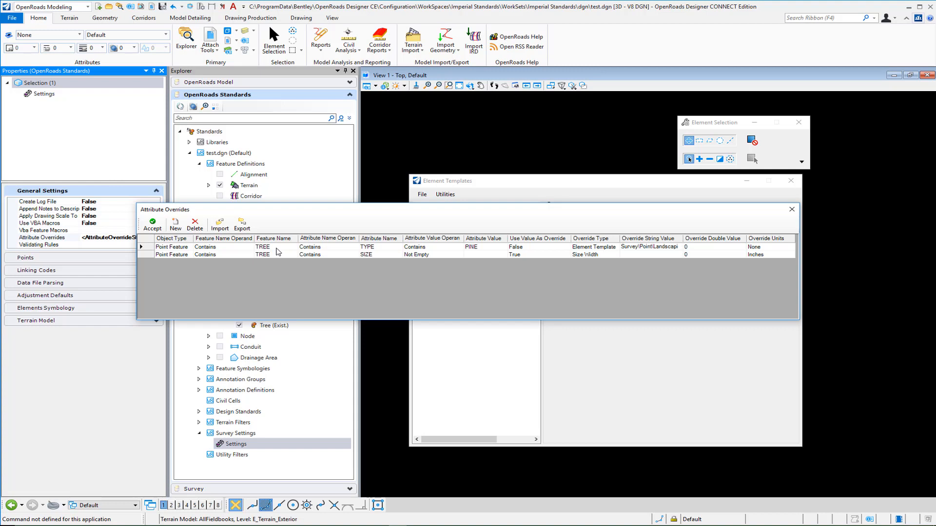
# Switch to UltraEdit and examine the TREE feature code of the first point in Attribute Overrides - Pine Trees.RW5
pyautogui.moveTo(317, 210); pyautogui.dragTo(343, 131)
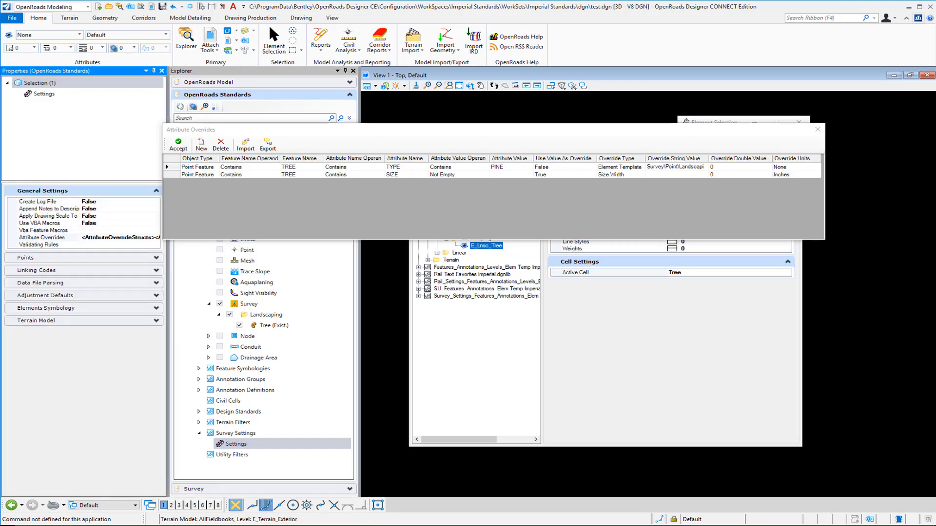
pyautogui.moveTo(935, 46); pyautogui.dragTo(628, 40)
pyautogui.doubleClick(626, 40)
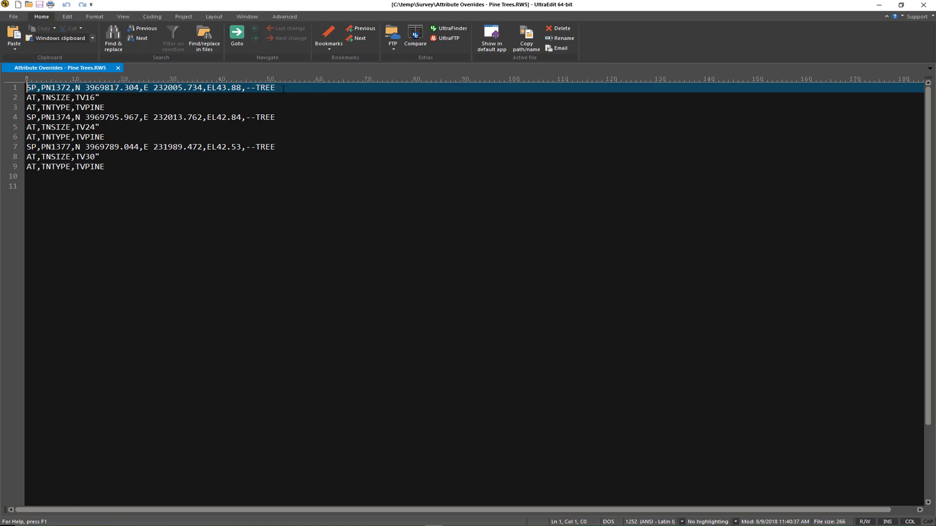
pyautogui.moveTo(276, 88); pyautogui.dragTo(256, 88)
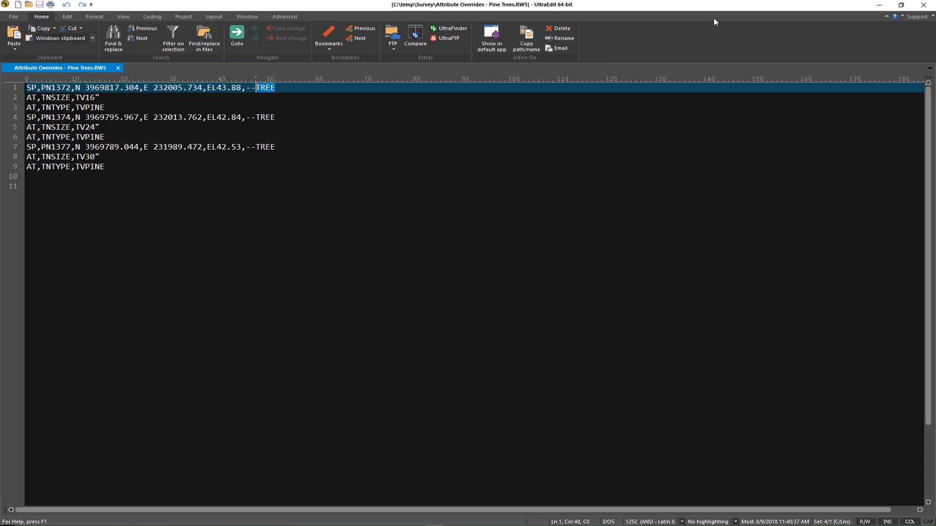
pyautogui.click(887, 5)
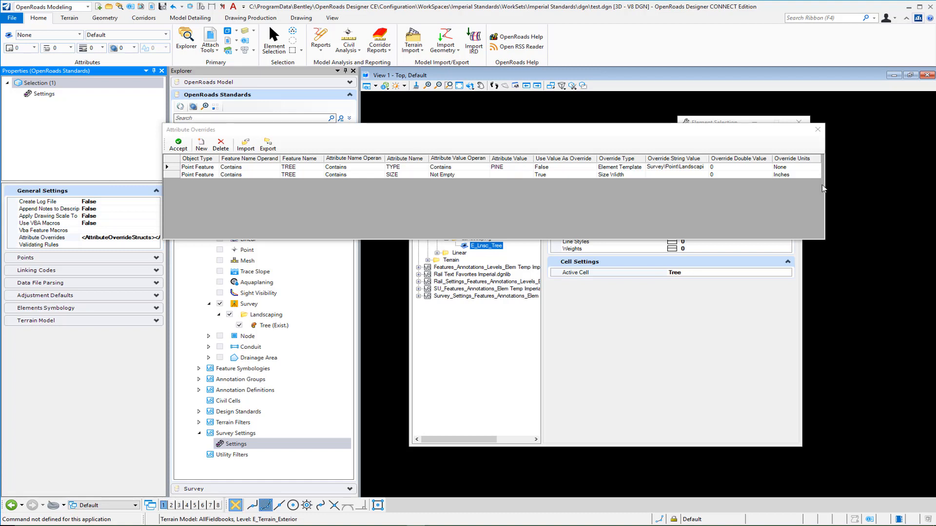
# Check the PINE override's full template path and compare the E_Lnsc_Tree and TreePine element templates
pyautogui.moveTo(772, 158); pyautogui.dragTo(754, 155)
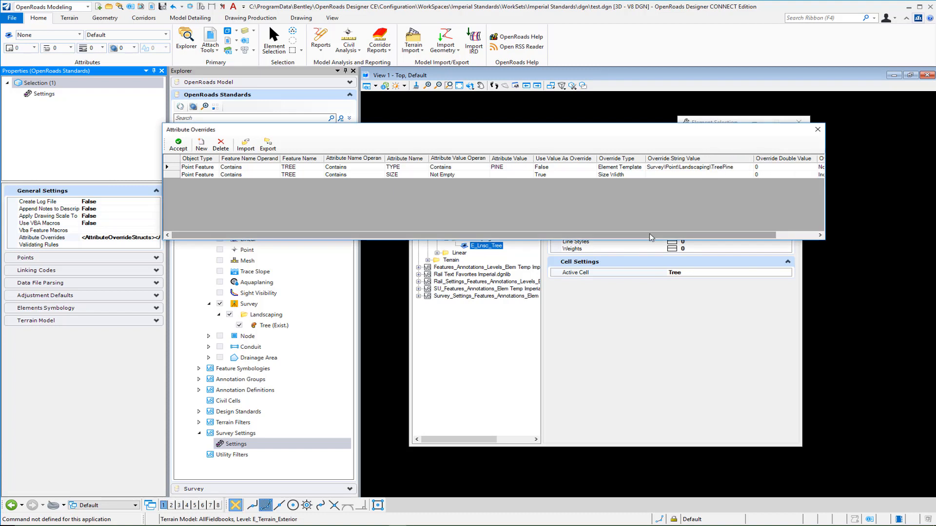
pyautogui.moveTo(650, 233); pyautogui.dragTo(691, 234)
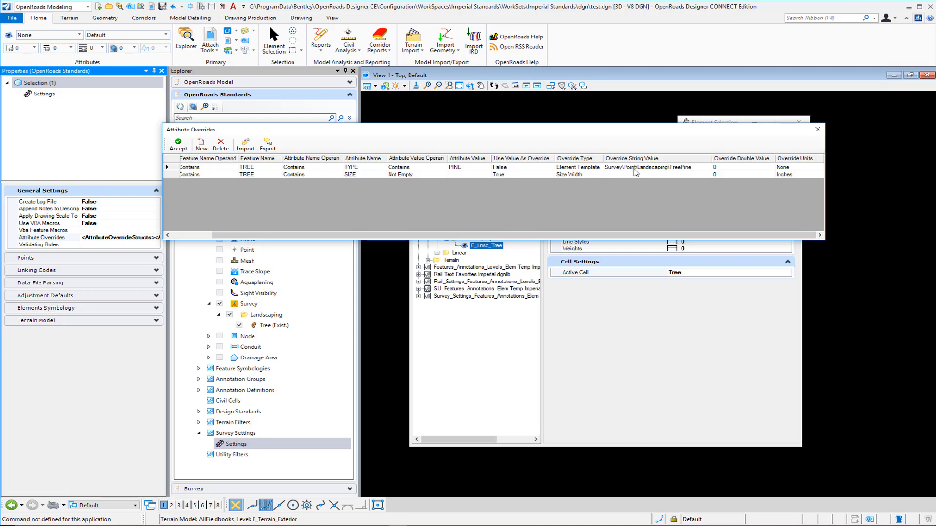
pyautogui.click(669, 168)
pyautogui.moveTo(650, 132); pyautogui.dragTo(626, 67)
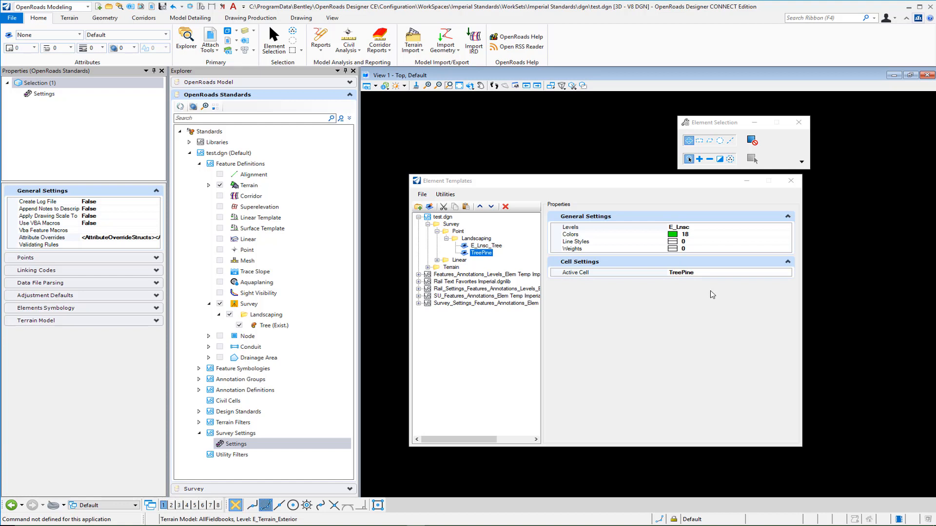
pyautogui.click(477, 246)
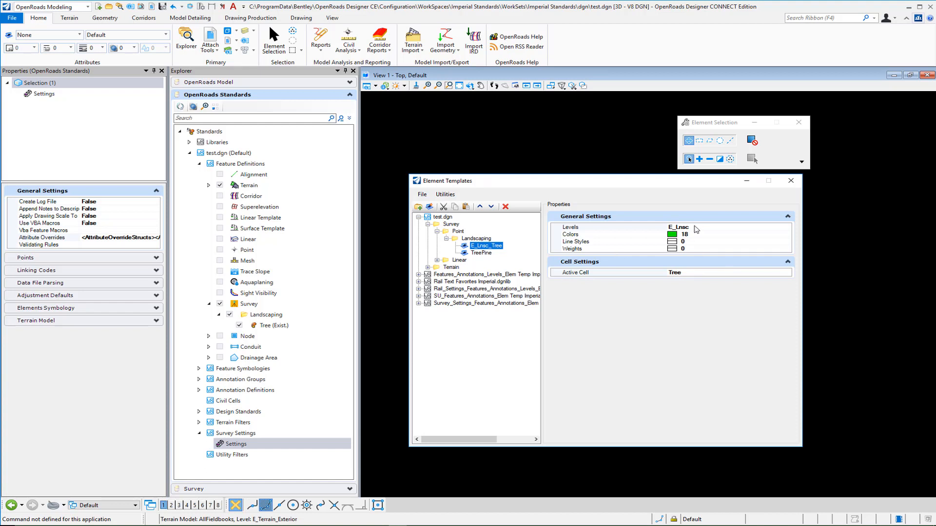
pyautogui.click(484, 255)
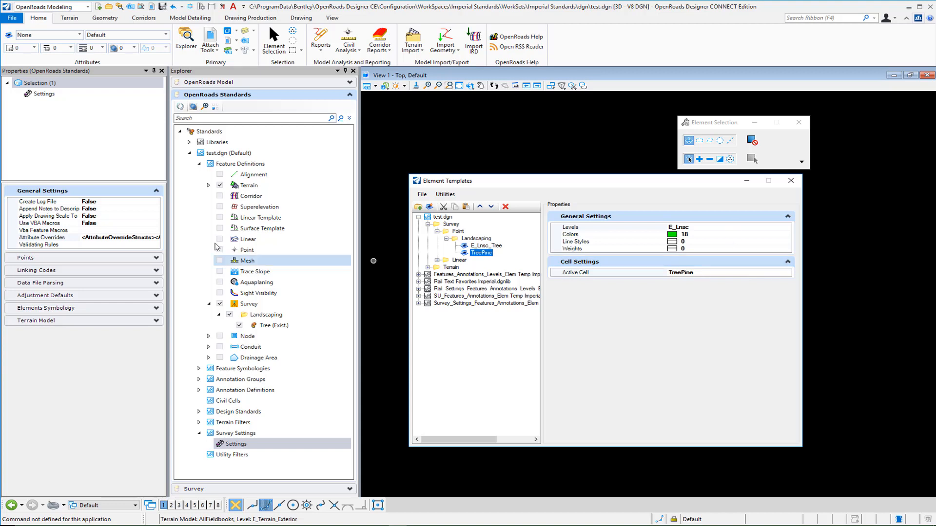
# Reopen the survey attribute overrides and widen the Override String Value column to show the whole template path
pyautogui.click(138, 237)
pyautogui.click(155, 238)
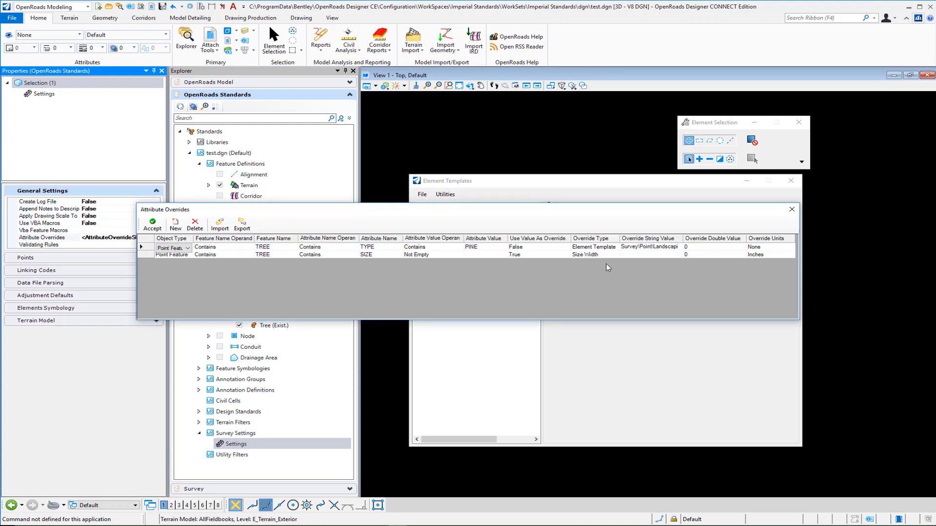
pyautogui.moveTo(682, 241); pyautogui.dragTo(718, 239)
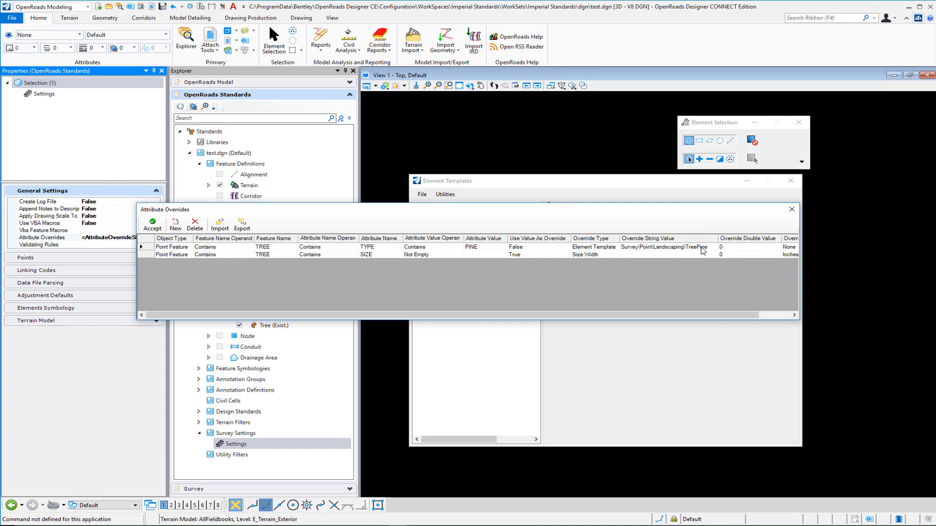
# Try the Scale Both override type on the PINE override and review the other scale and size options
pyautogui.click(607, 250)
pyautogui.click(617, 249)
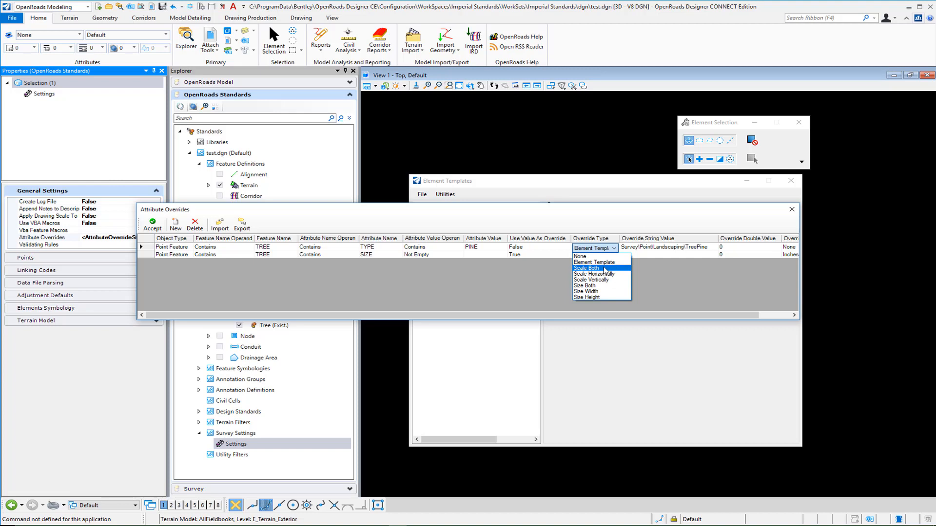
pyautogui.click(604, 269)
pyautogui.moveTo(699, 315); pyautogui.dragTo(729, 316)
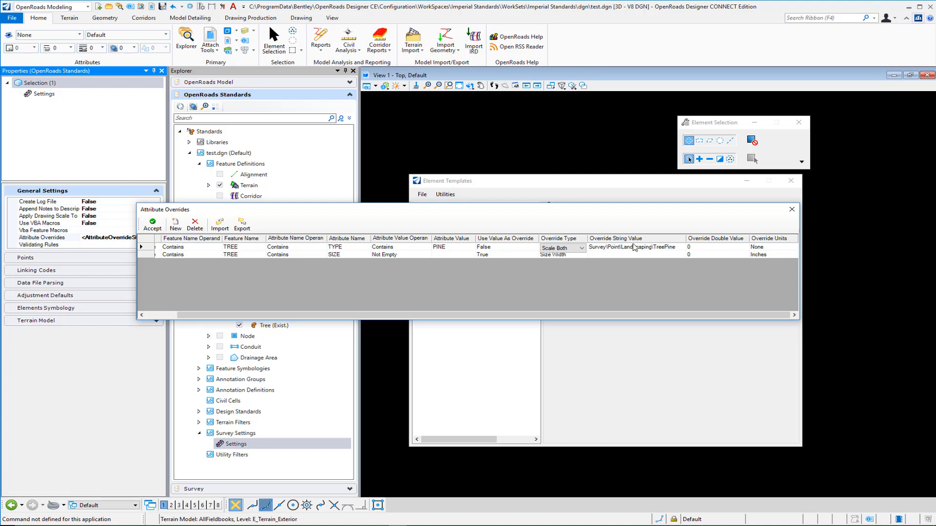
pyautogui.click(575, 252)
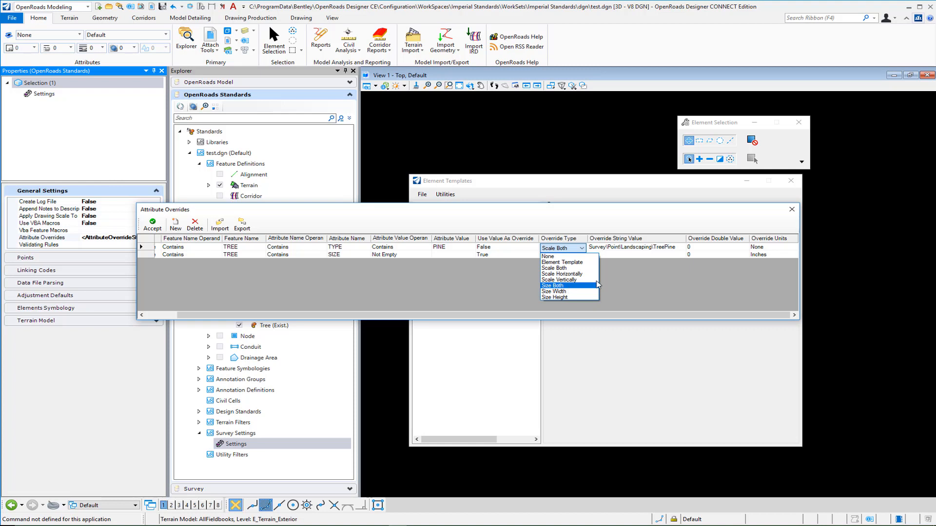
pyautogui.click(644, 273)
pyautogui.click(582, 249)
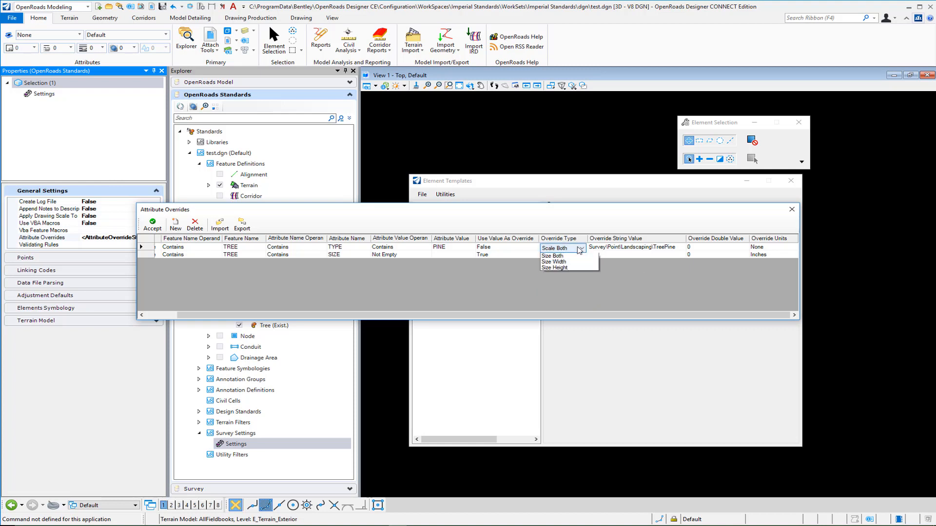
pyautogui.click(573, 279)
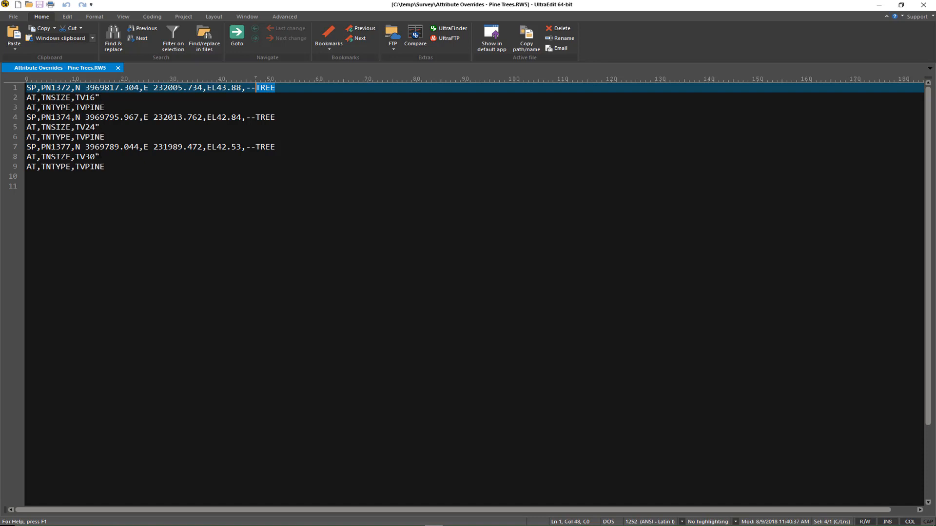
# Examine the SIZE attribute of the first tree in the Pine Trees RW5 file
pyautogui.click(879, 4)
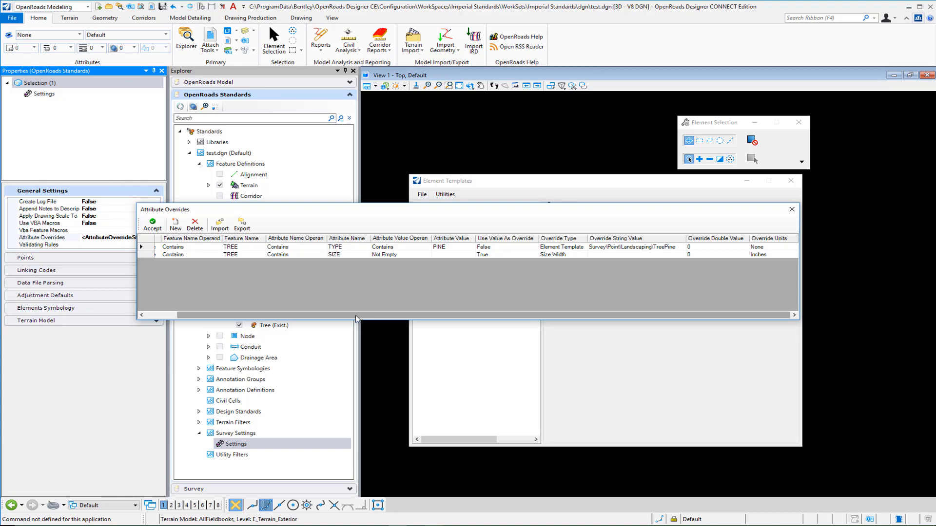
pyautogui.moveTo(360, 315); pyautogui.dragTo(271, 313)
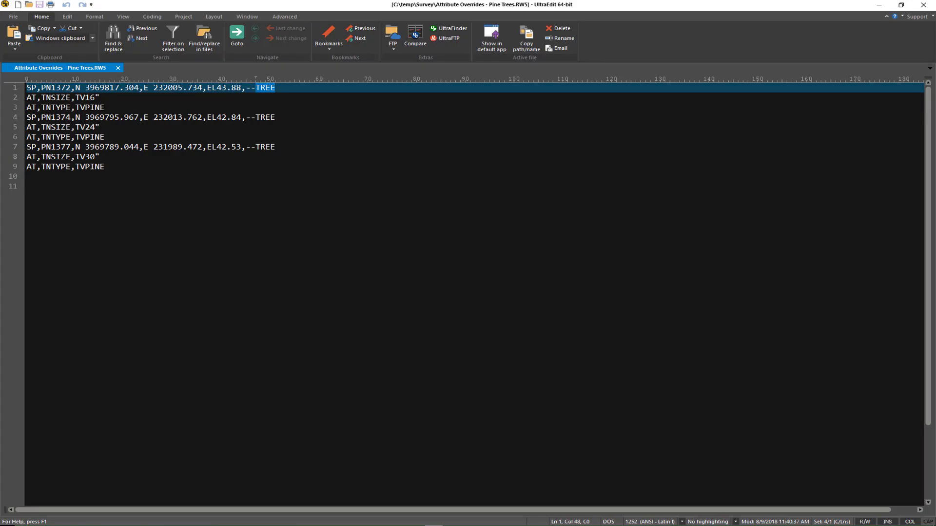
pyautogui.click(61, 98)
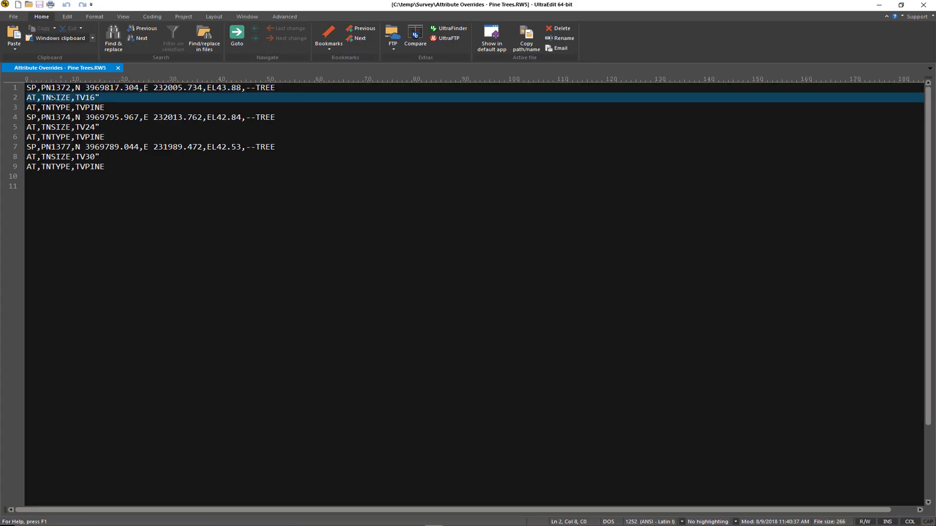
pyautogui.moveTo(51, 97); pyautogui.dragTo(71, 98)
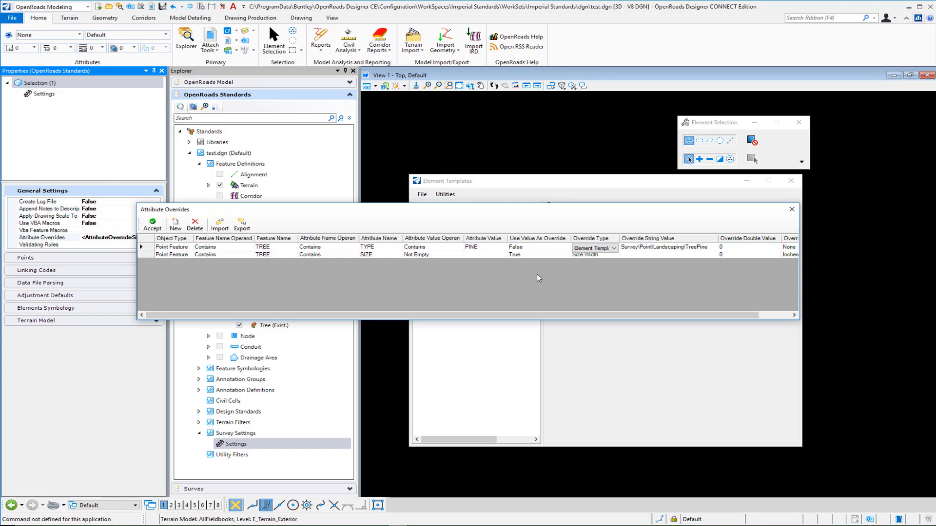
# Review the override type options of the PINE override and choose Size Width for the SIZE override
pyautogui.click(605, 249)
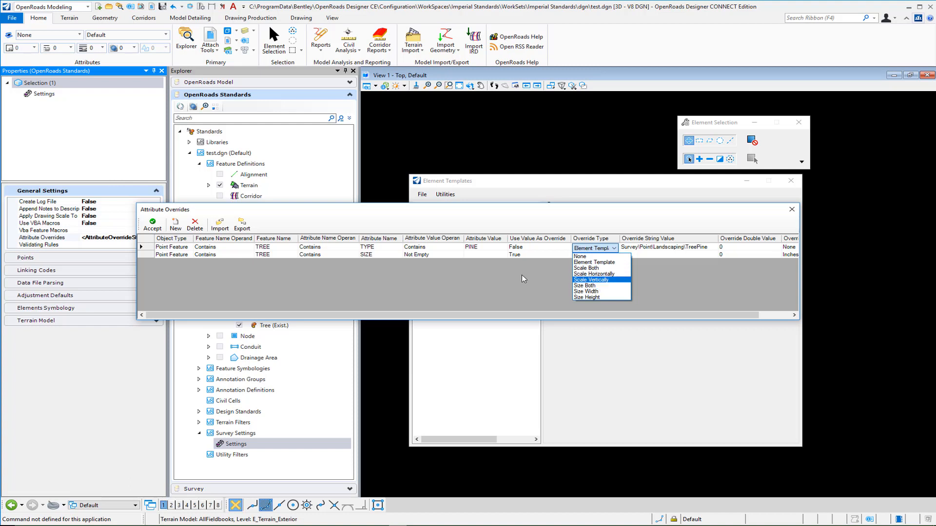
pyautogui.click(587, 291)
pyautogui.click(608, 257)
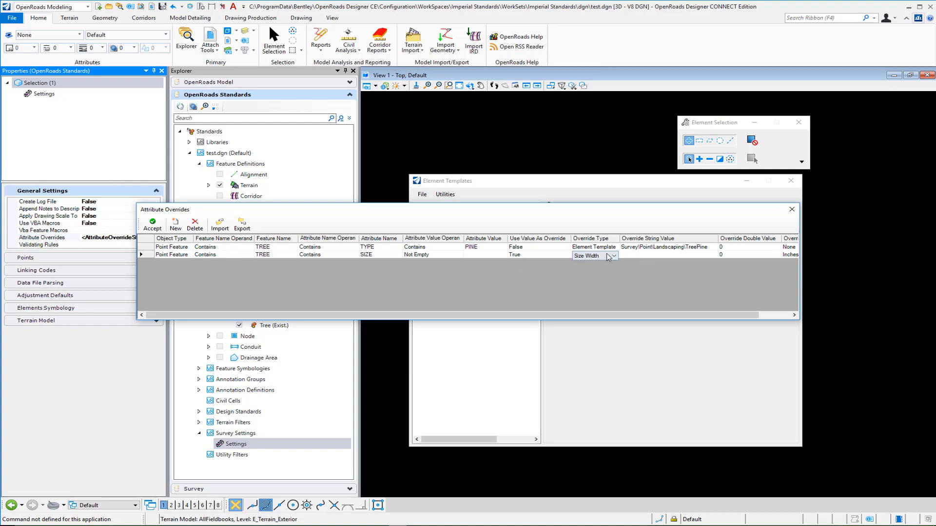
pyautogui.click(607, 257)
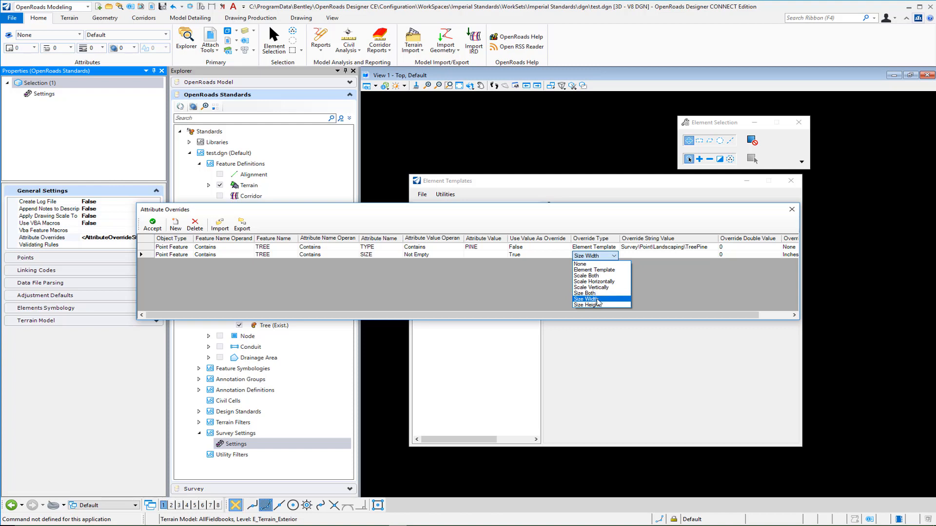
pyautogui.click(587, 299)
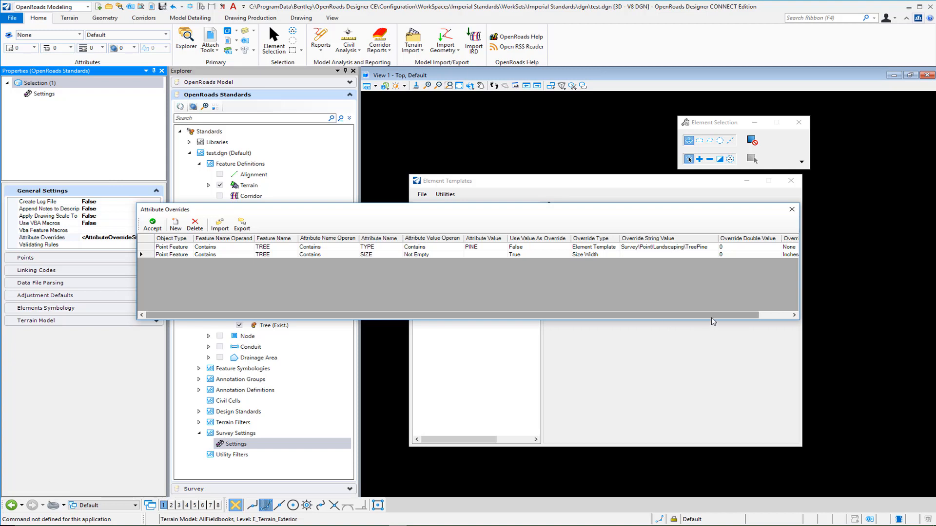
# Check the SIZE override's units, accept the attribute overrides and close the element templates
pyautogui.moveTo(742, 316); pyautogui.dragTo(774, 317)
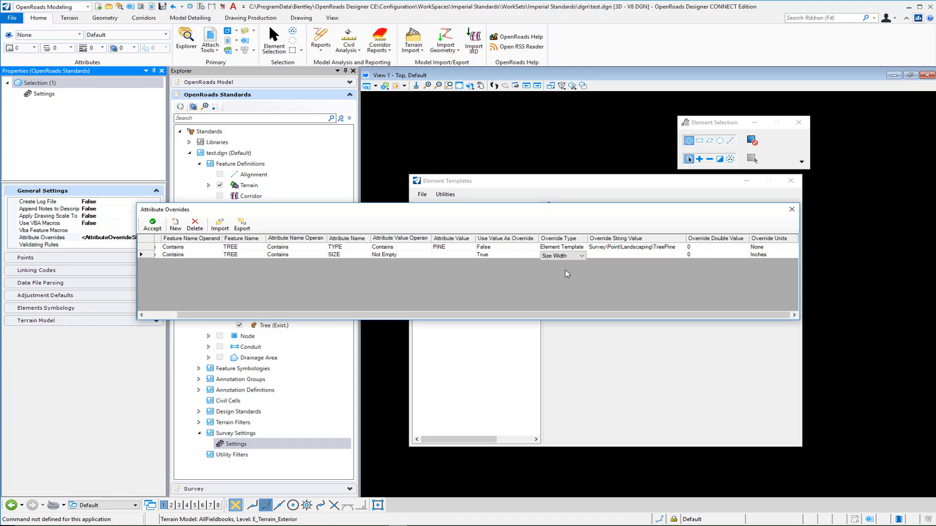
pyautogui.click(151, 226)
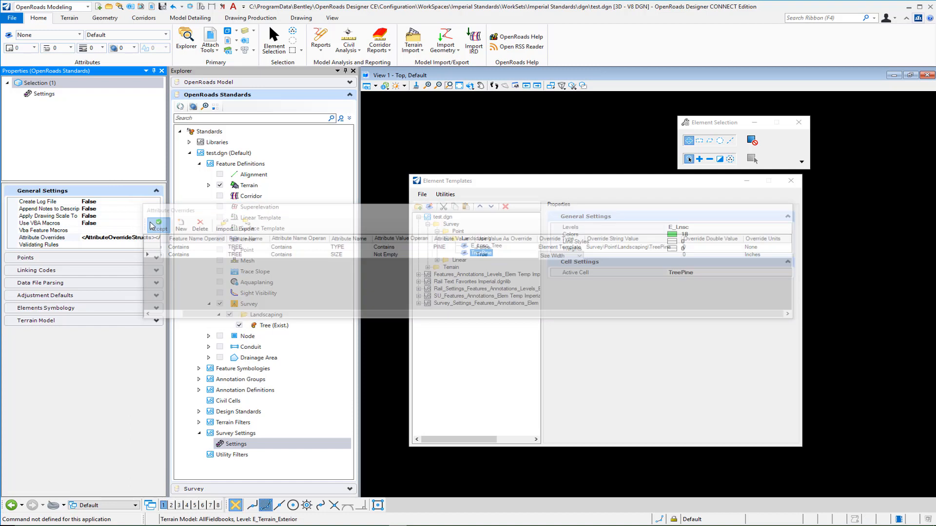
pyautogui.click(792, 182)
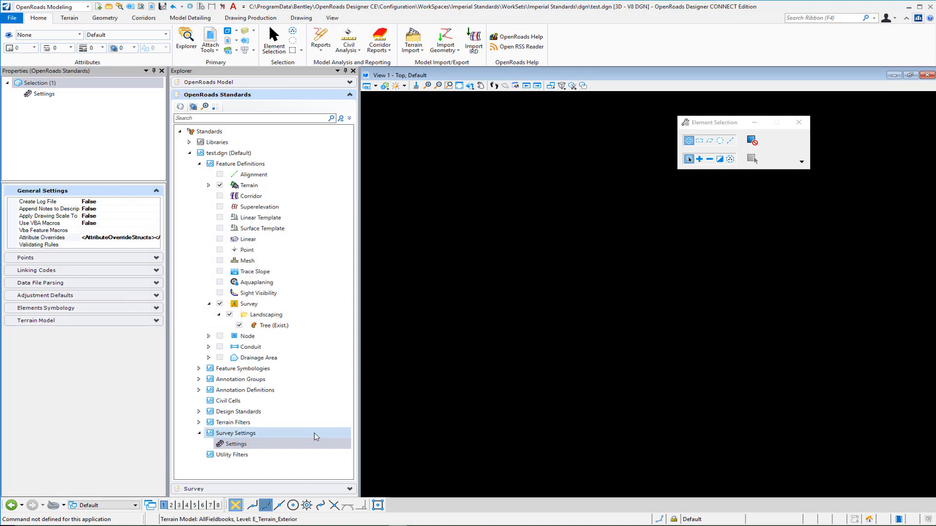
# Import Attribute Overrides - Pine Trees.RW5 into the survey's field books using the Settings survey settings
pyautogui.click(253, 489)
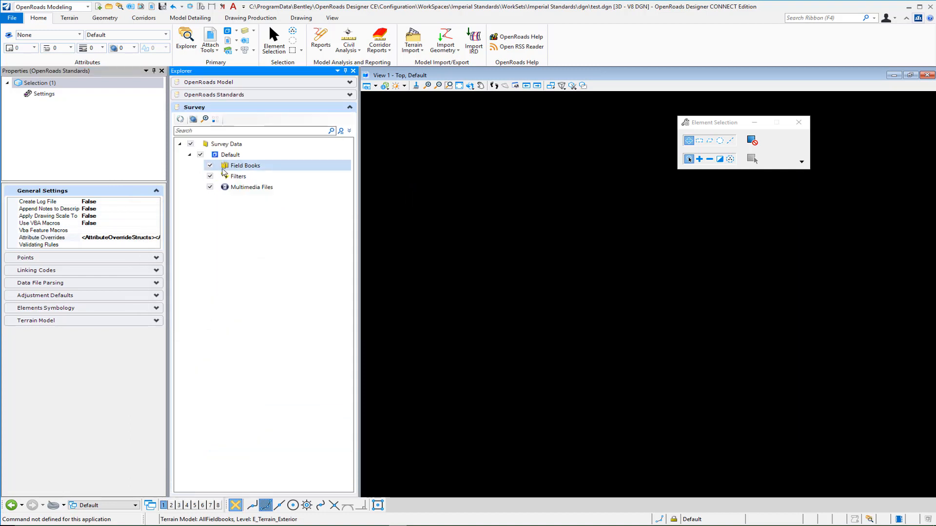
pyautogui.click(241, 166)
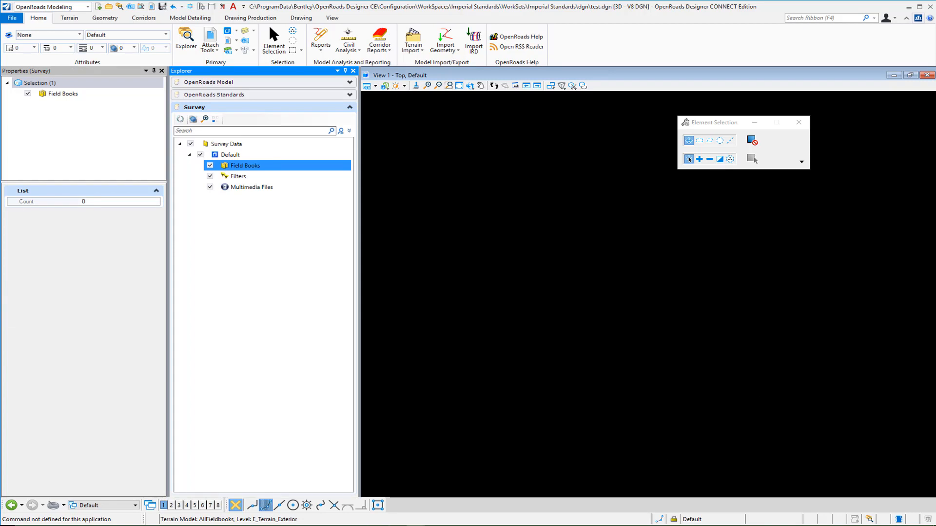
pyautogui.moveTo(556, 122); pyautogui.dragTo(268, 175)
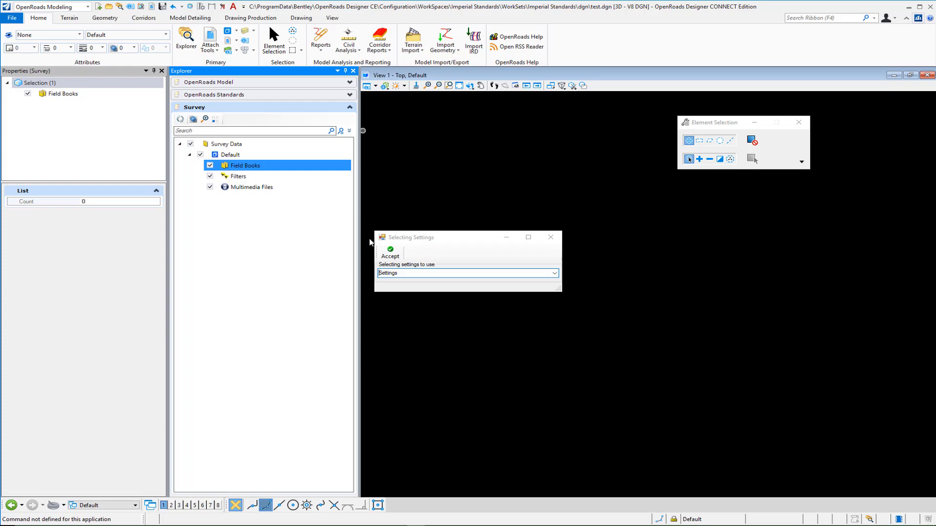
pyautogui.click(391, 253)
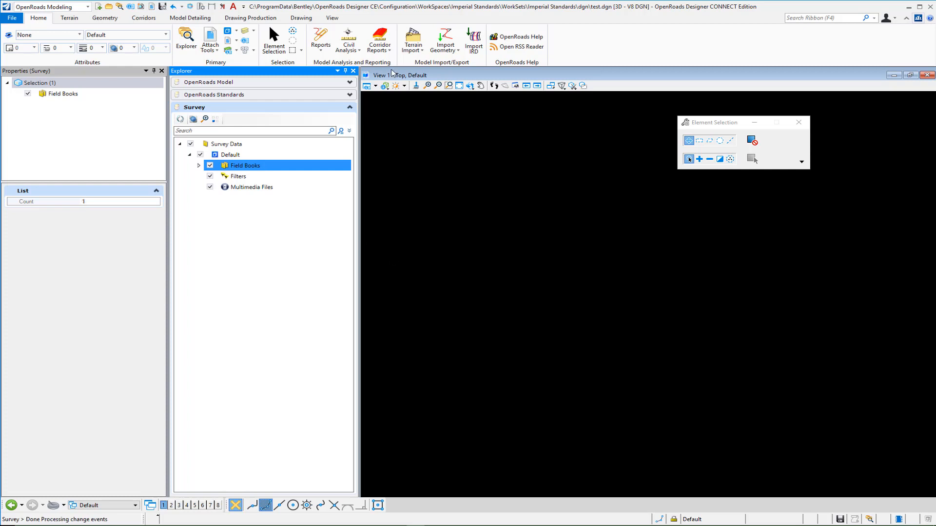
# Fit the view to the imported pine trees and examine the point details of 1372, 1374 and 1377
pyautogui.click(459, 86)
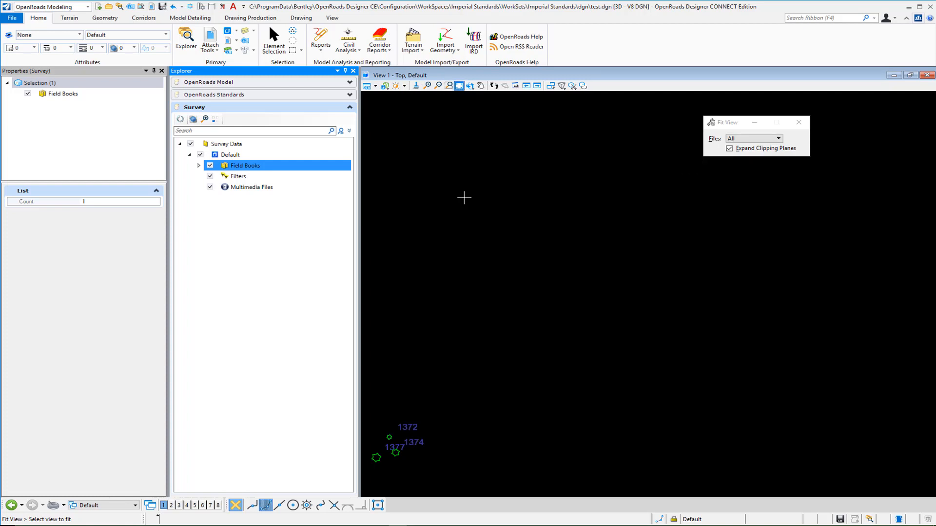
pyautogui.scroll(-3, 466, 449)
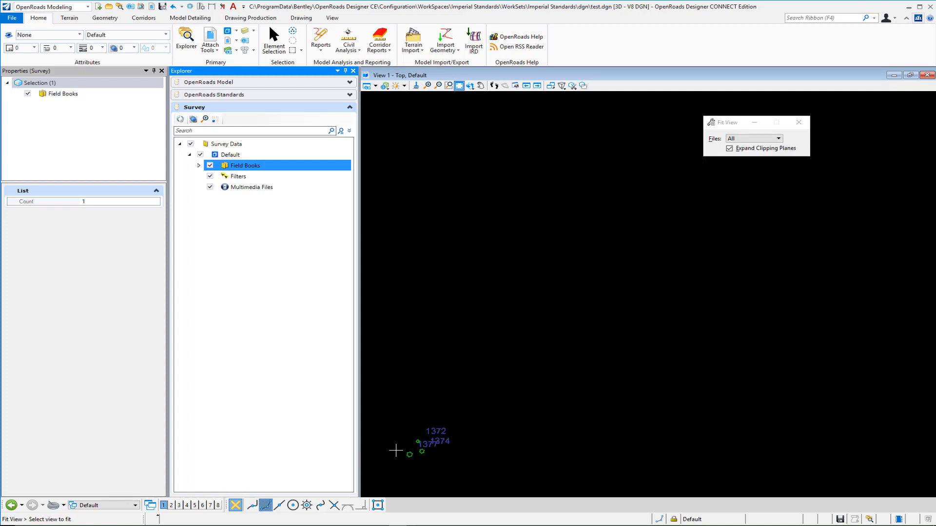
pyautogui.scroll(5, 402, 470)
pyautogui.scroll(3, 402, 469)
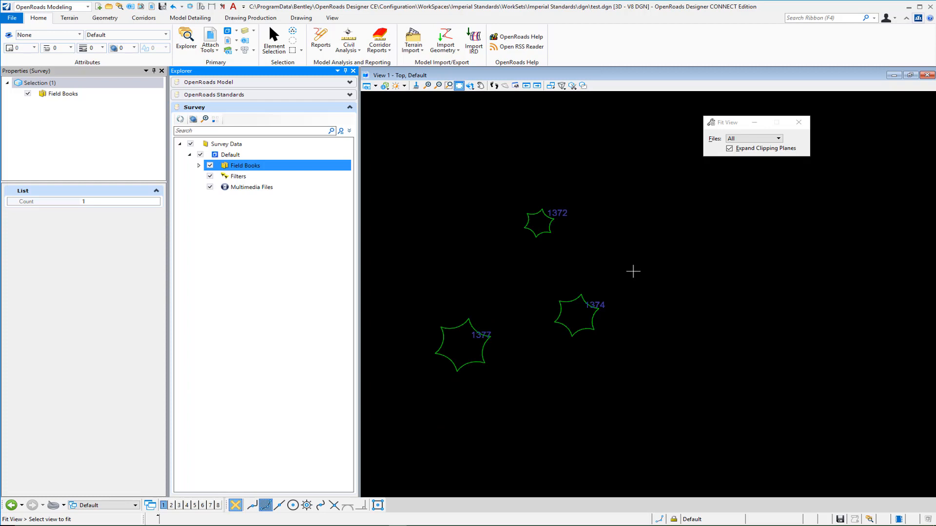
pyautogui.rightClick(614, 265)
pyautogui.moveTo(547, 237)
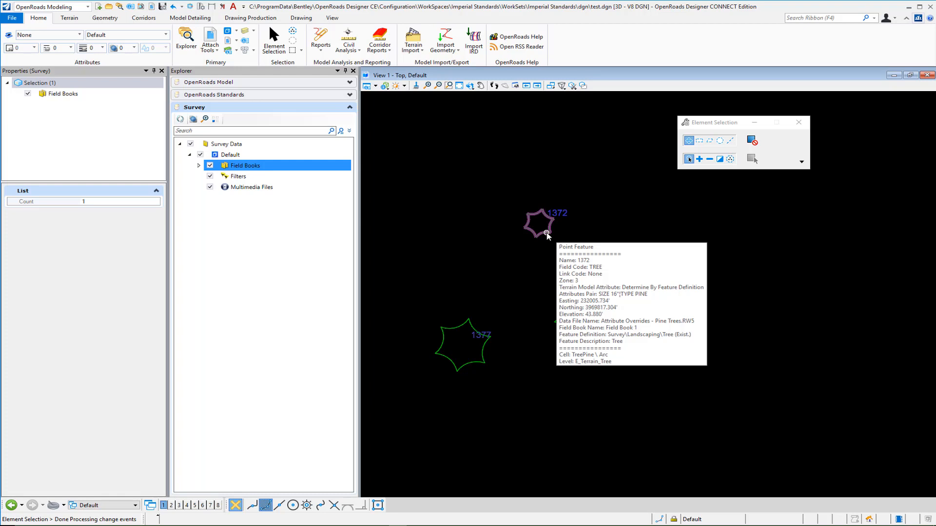
pyautogui.moveTo(565, 302)
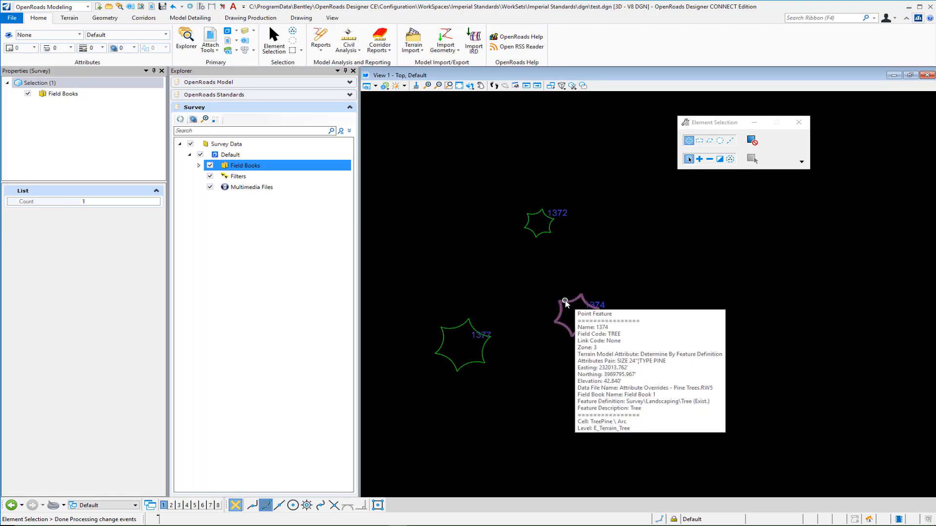
pyautogui.moveTo(483, 354)
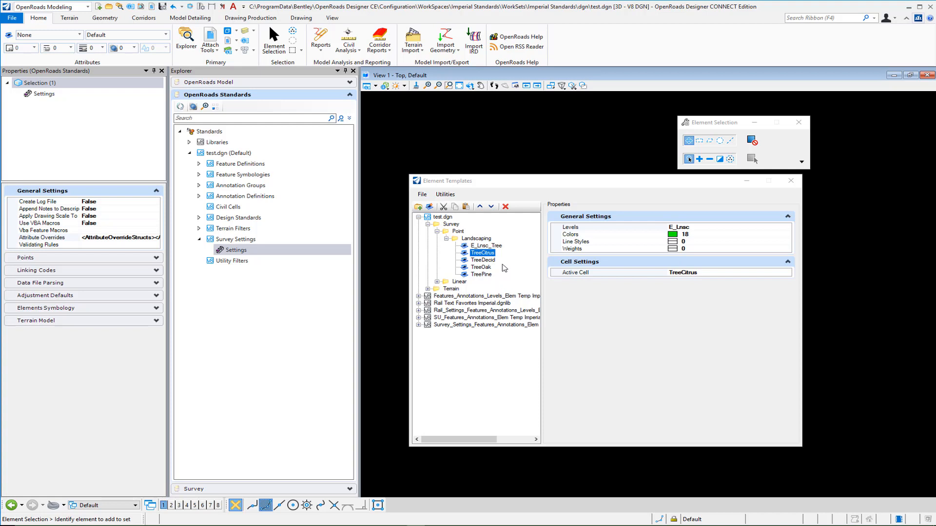
# Review the active cells of the TreePine, TreeCitrus, TreeDecid and TreeOak element templates
pyautogui.click(480, 275)
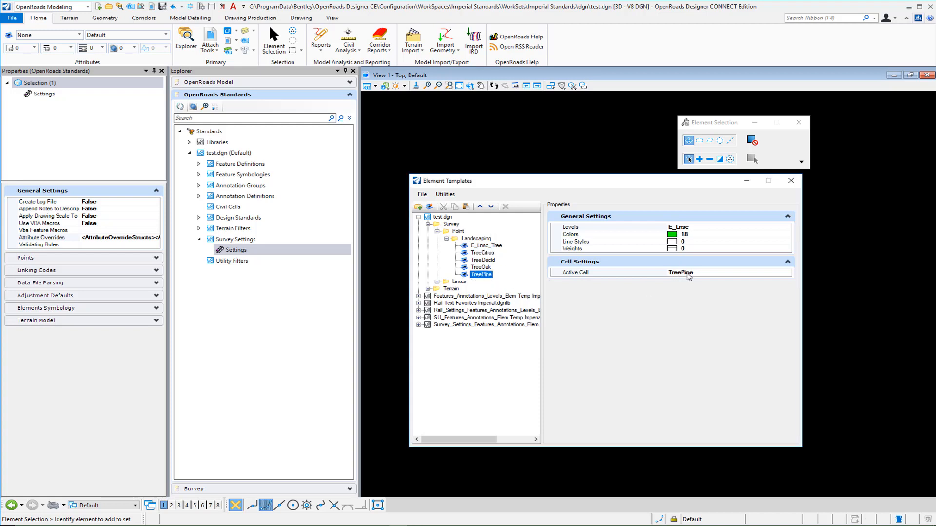
pyautogui.click(488, 254)
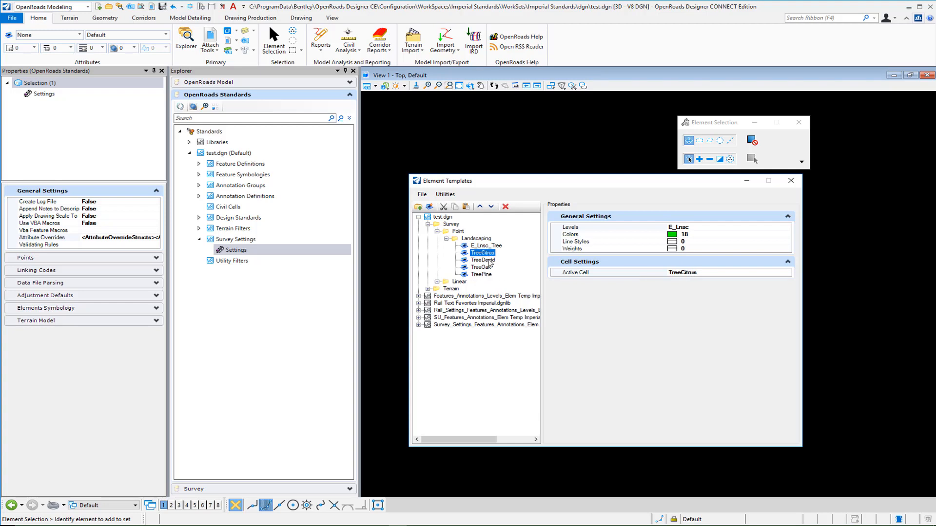
pyautogui.click(487, 260)
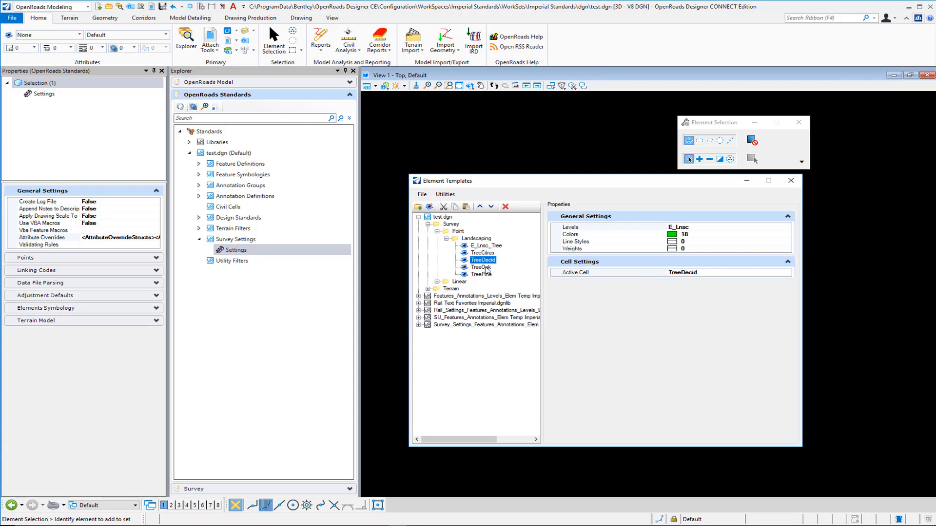
pyautogui.click(485, 268)
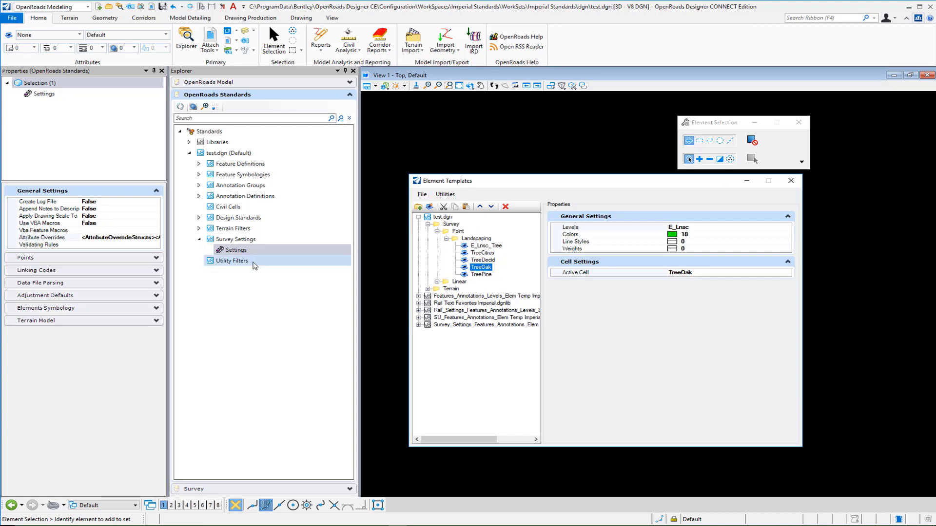
# Open the attribute overrides and review the OAK, CITRUS, DECID and SIZE entries with their full override string values
pyautogui.click(154, 239)
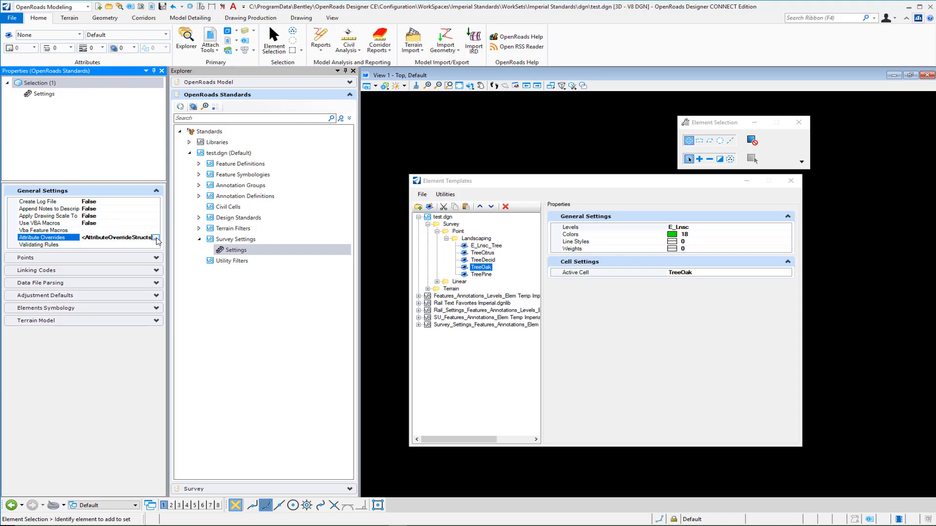
pyautogui.click(155, 238)
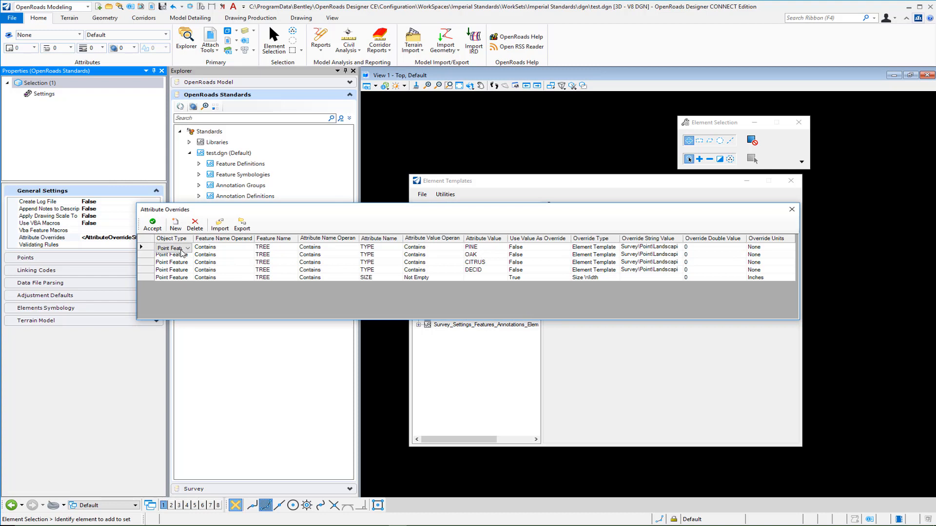
pyautogui.click(148, 254)
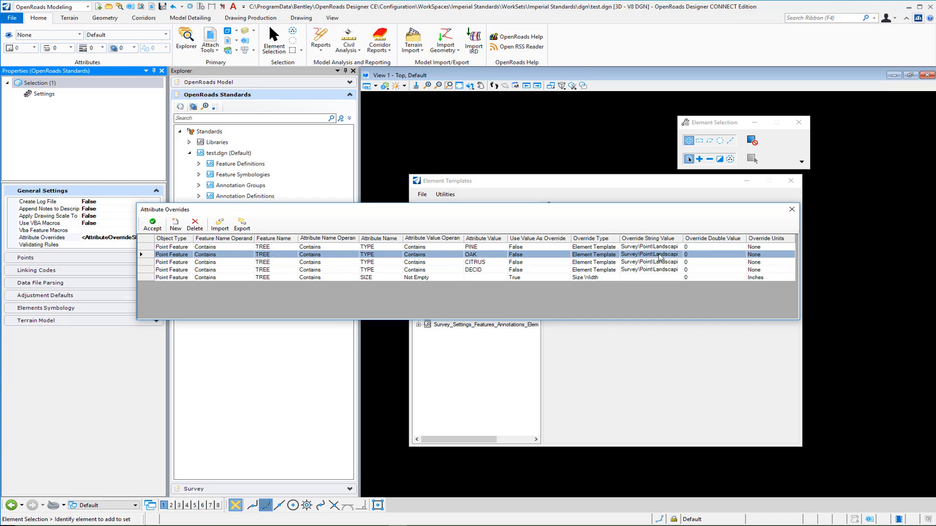
pyautogui.click(687, 241)
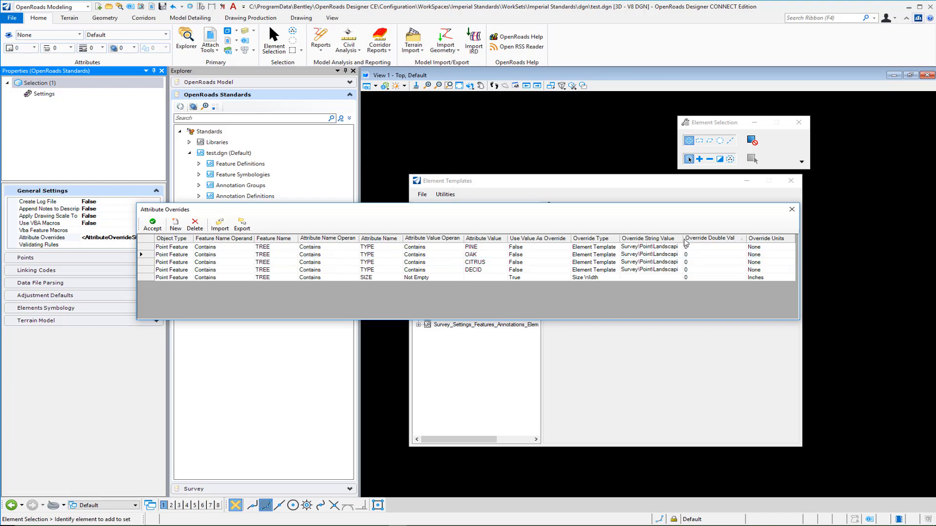
pyautogui.moveTo(684, 239); pyautogui.dragTo(728, 240)
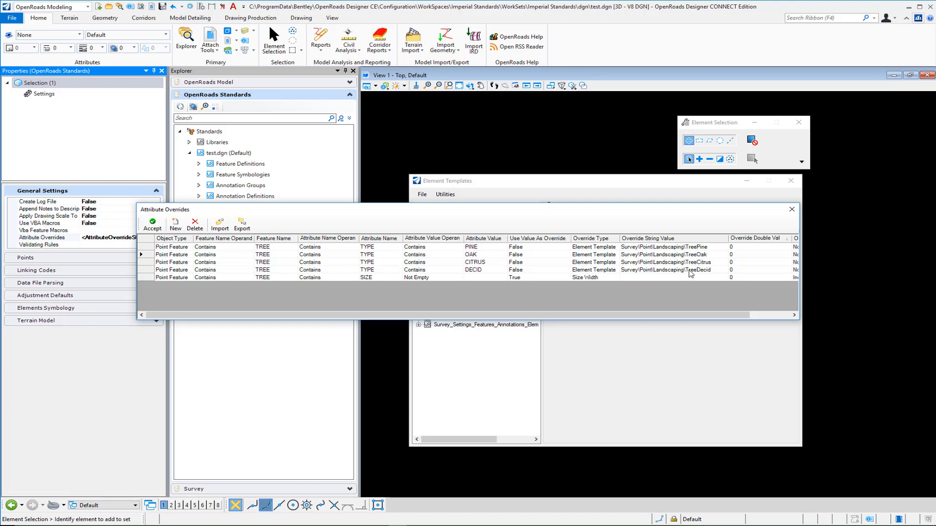
pyautogui.click(149, 278)
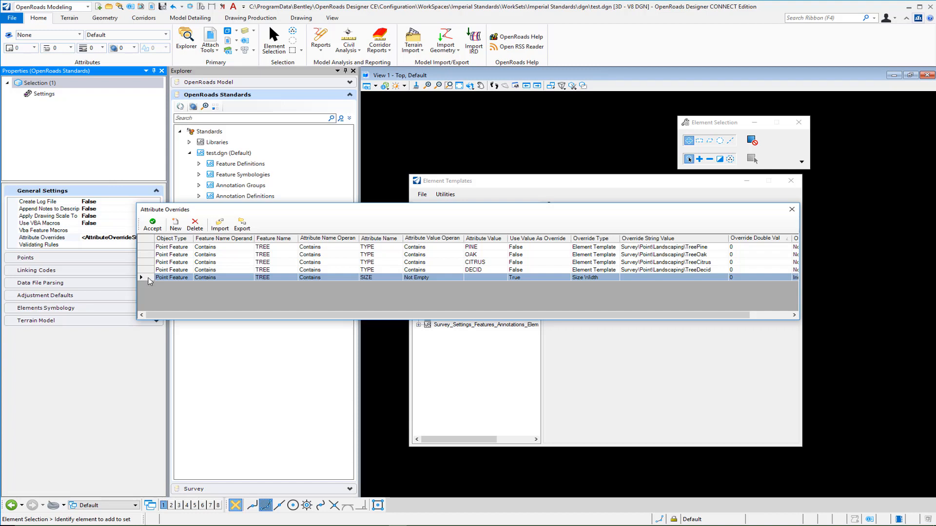
pyautogui.moveTo(184, 313); pyautogui.dragTo(194, 330)
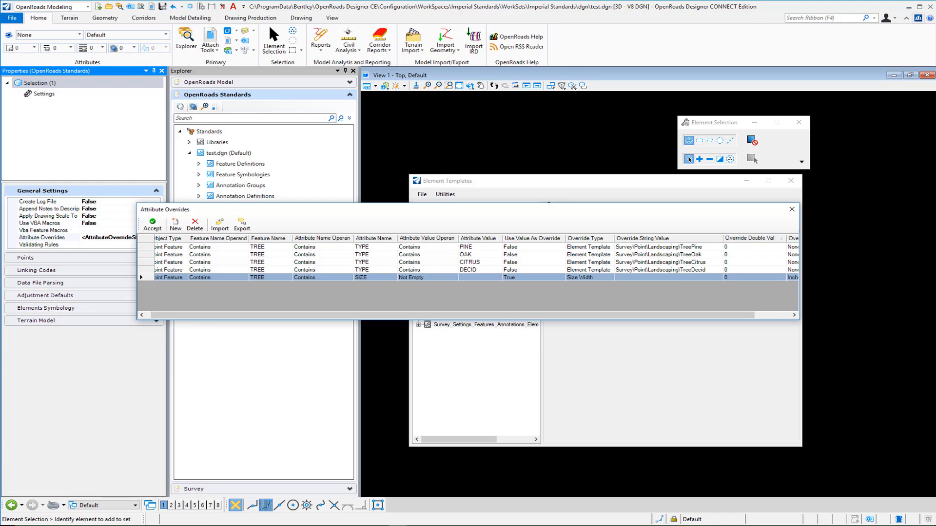
# Switch to UltraEdit to examine the tree SIZE and TYPE attributes in Attribute Overrides - Trees.RW5, then return to OpenRoads Designer
pyautogui.moveTo(935, 25); pyautogui.dragTo(527, 34)
pyautogui.doubleClick(527, 32)
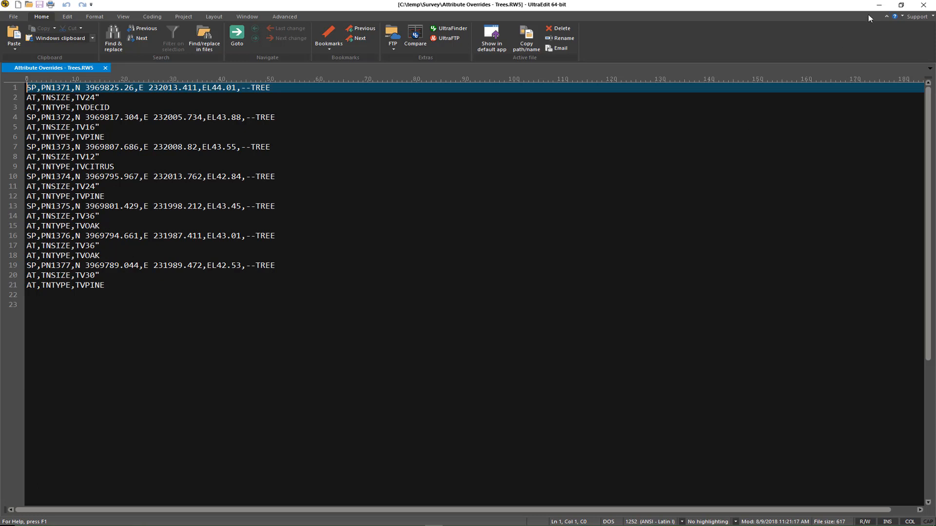
pyautogui.click(880, 5)
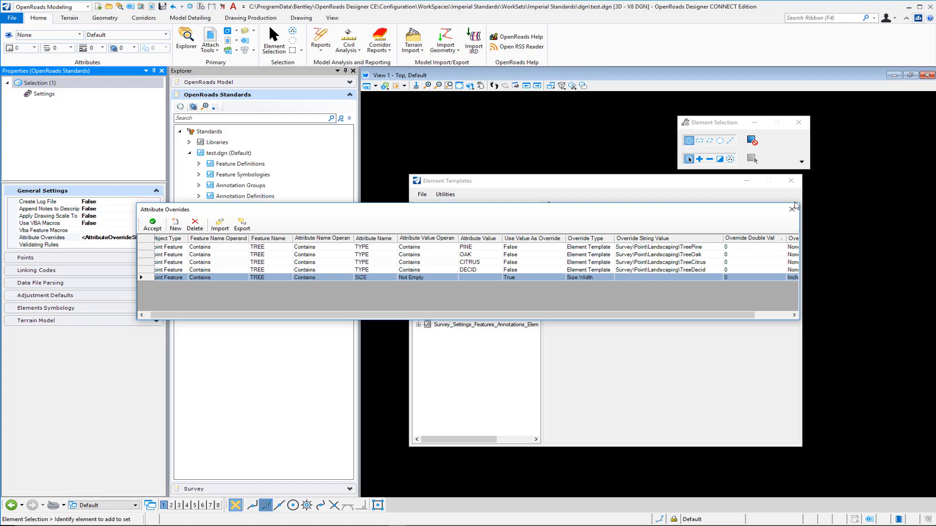
# Accept the attribute overrides and close the element templates
pyautogui.click(152, 225)
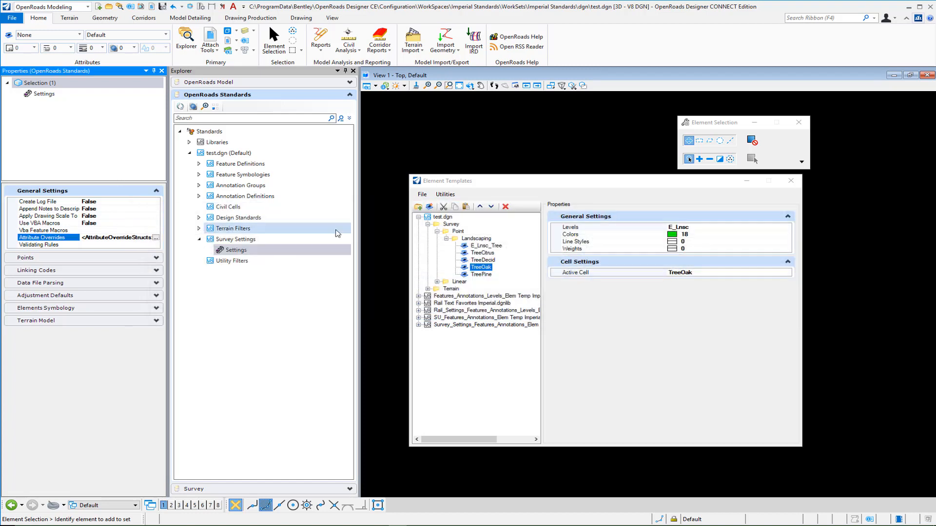
pyautogui.click(792, 183)
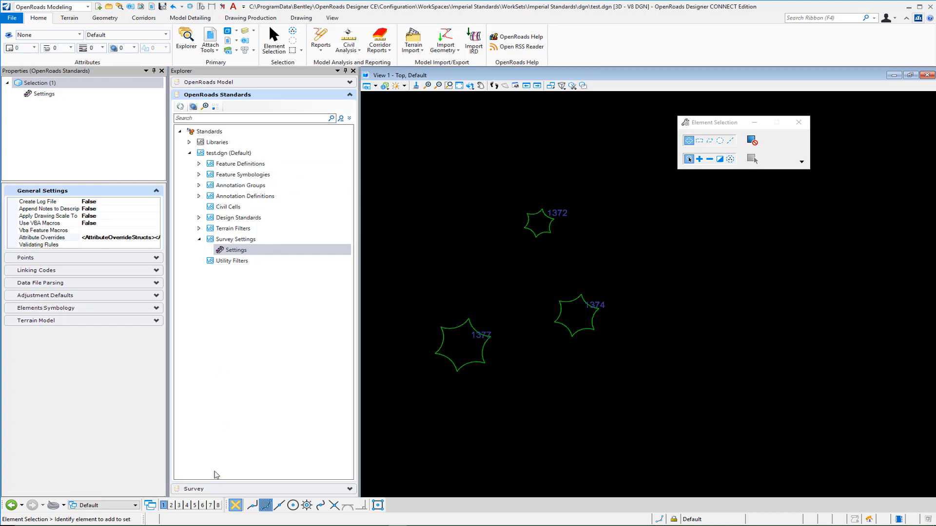
# Delete Field Book 1 from the survey and import Attribute Overrides - Trees.RW5 into the field books
pyautogui.click(211, 489)
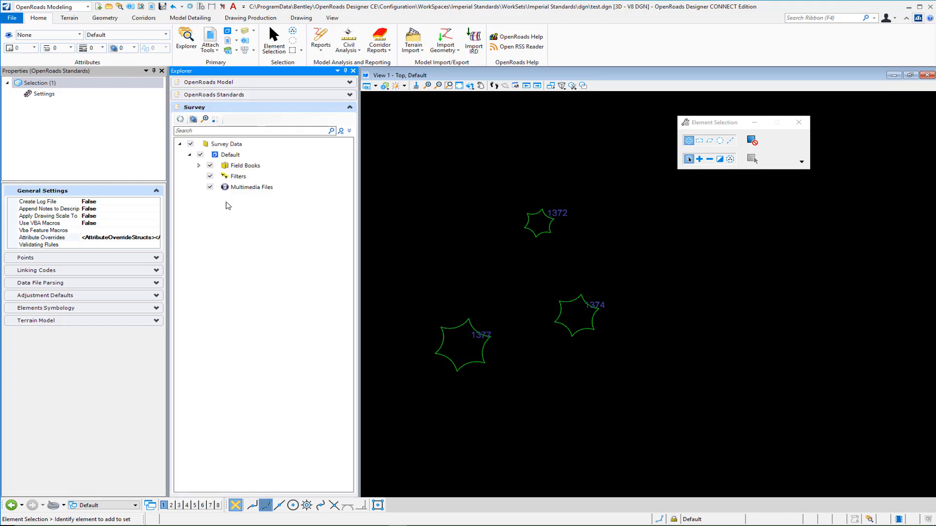
pyautogui.click(199, 165)
pyautogui.click(248, 176)
pyautogui.rightClick(251, 175)
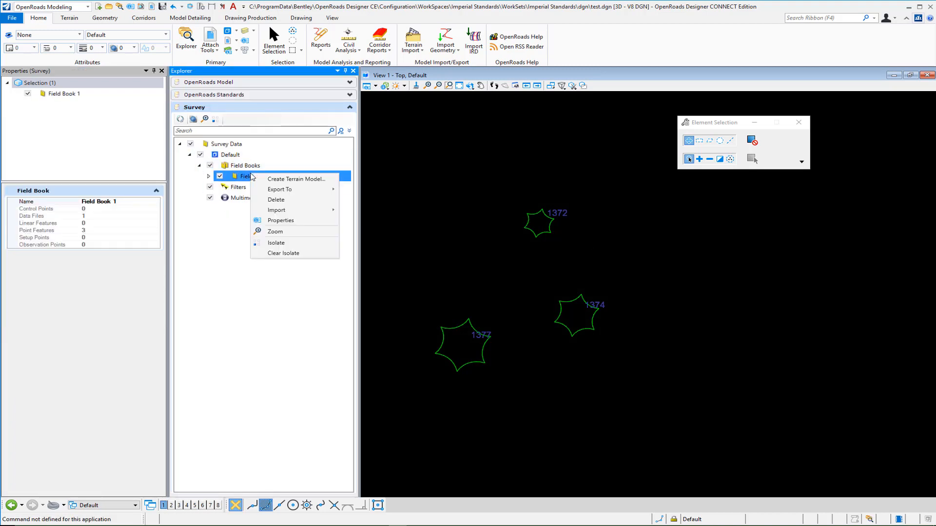
pyautogui.click(276, 200)
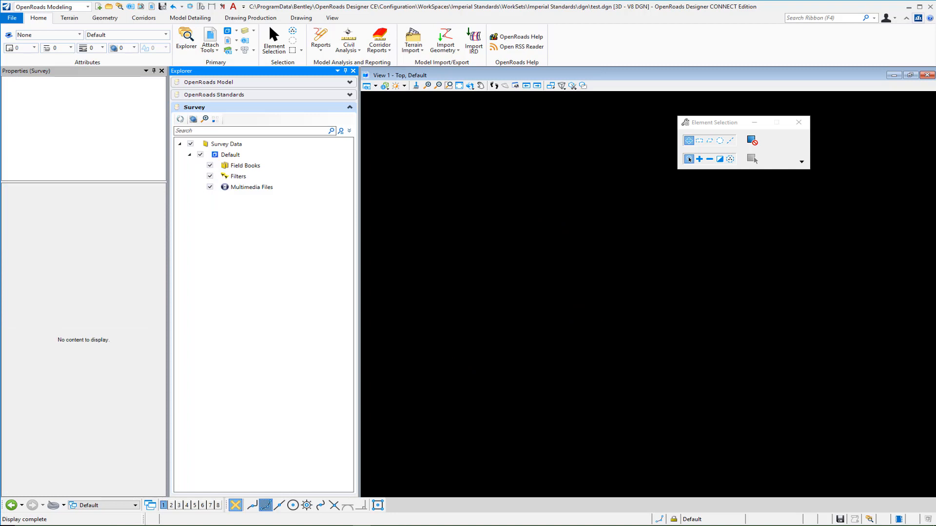
pyautogui.moveTo(447, 134); pyautogui.dragTo(260, 165)
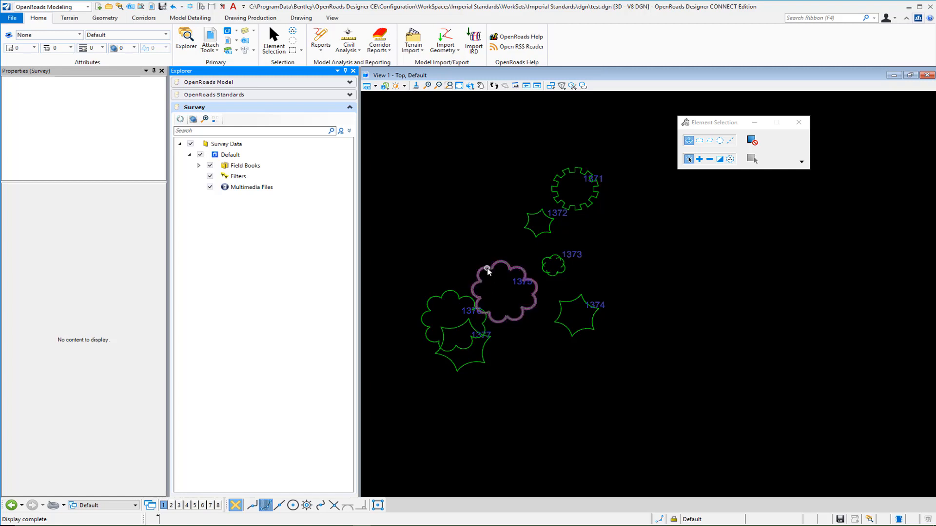
# Examine the point details of the imported trees 1375, 1371 and 1373
pyautogui.moveTo(484, 270)
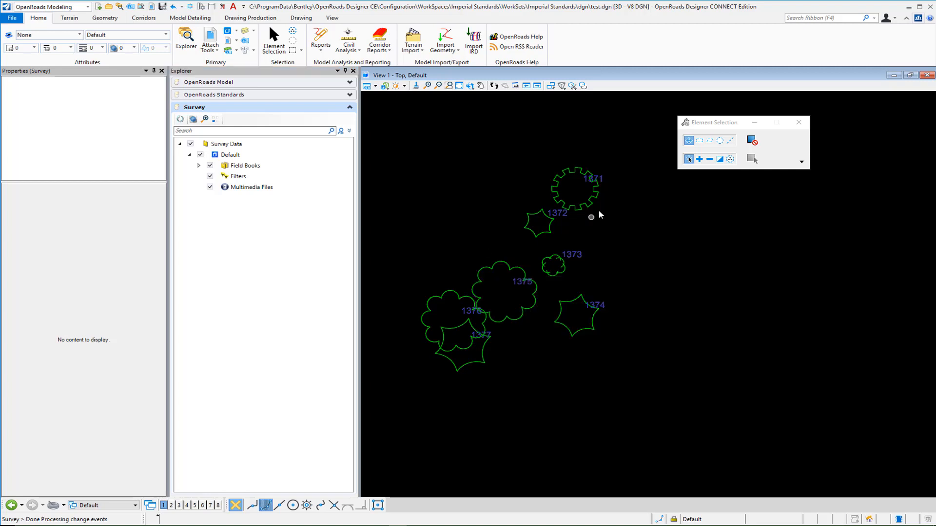
pyautogui.moveTo(593, 196)
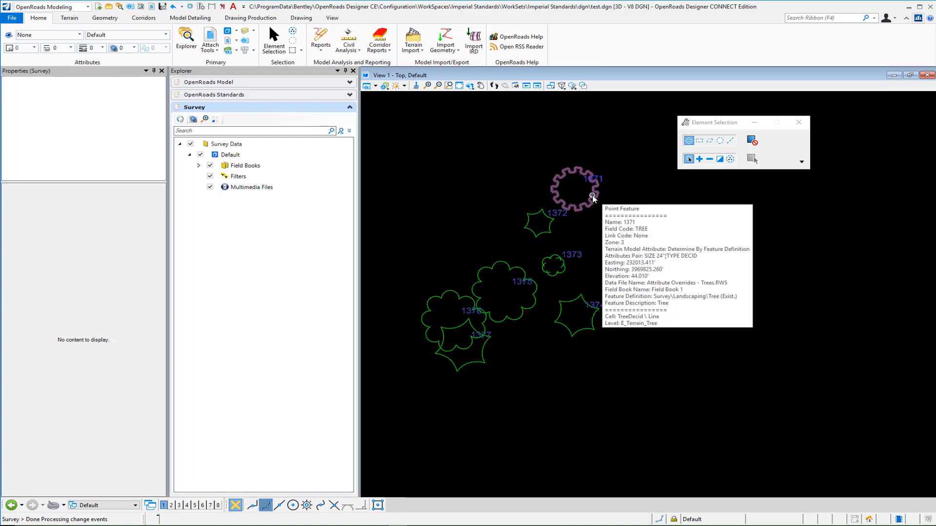
pyautogui.moveTo(558, 276)
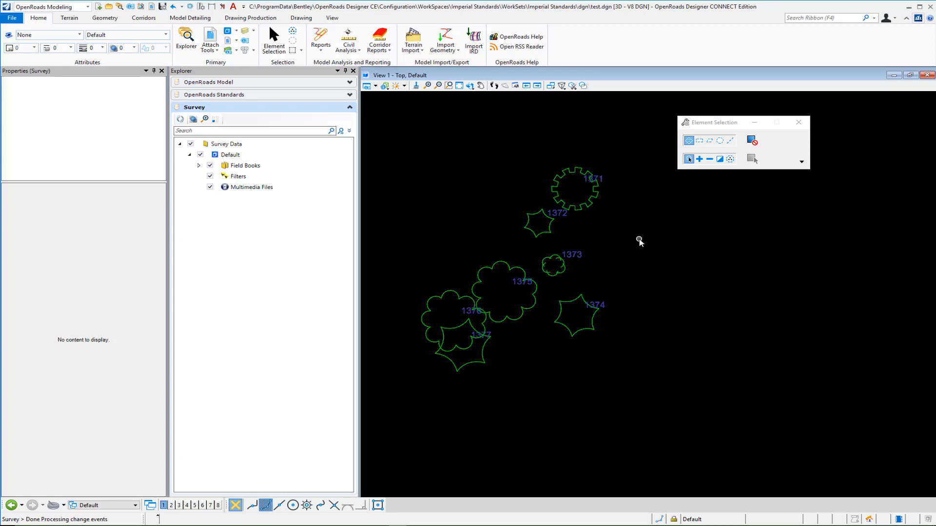
# Run the model annotation on the imported trees with All Drawing Models set to No
pyautogui.click(272, 18)
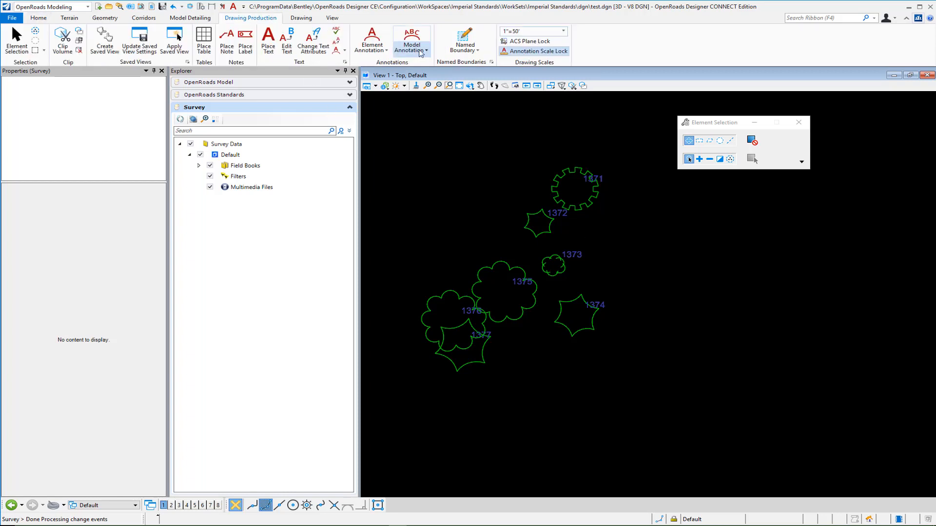
pyautogui.click(412, 47)
pyautogui.click(423, 64)
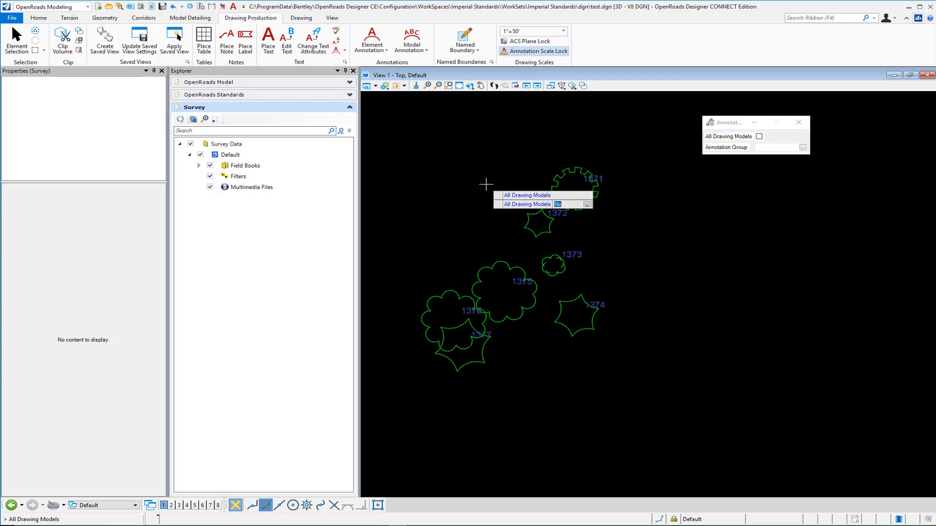
pyautogui.click(485, 184)
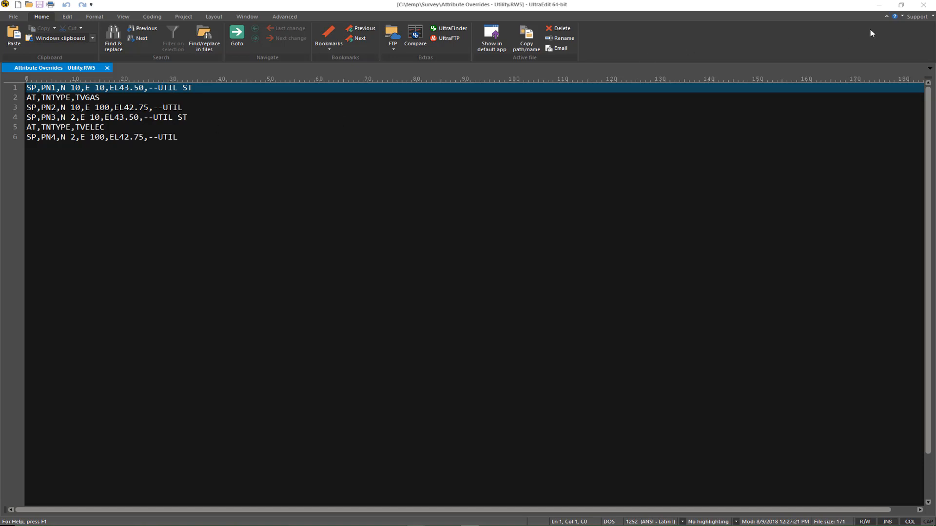
# Switch to OpenRoads Designer and examine the Underground Utilities feature definition and the existing attribute overrides in the survey settings
pyautogui.click(879, 4)
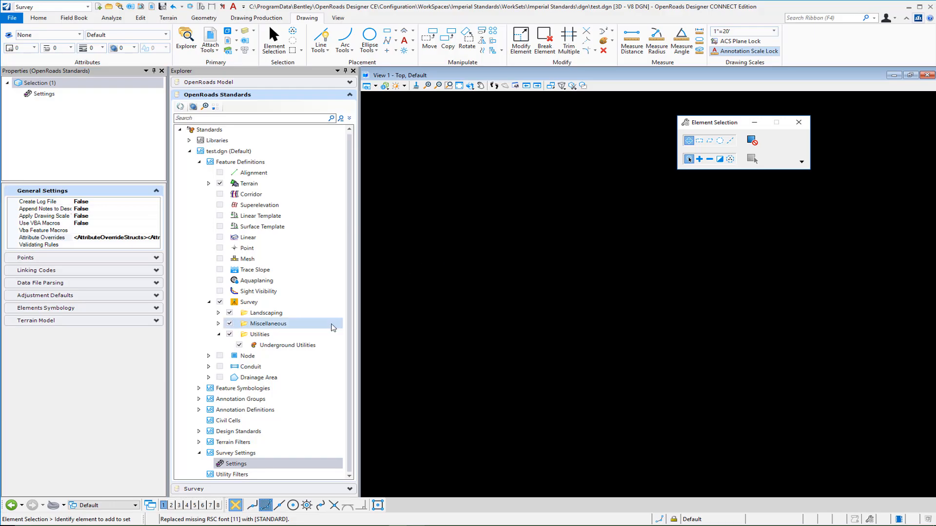
pyautogui.click(288, 346)
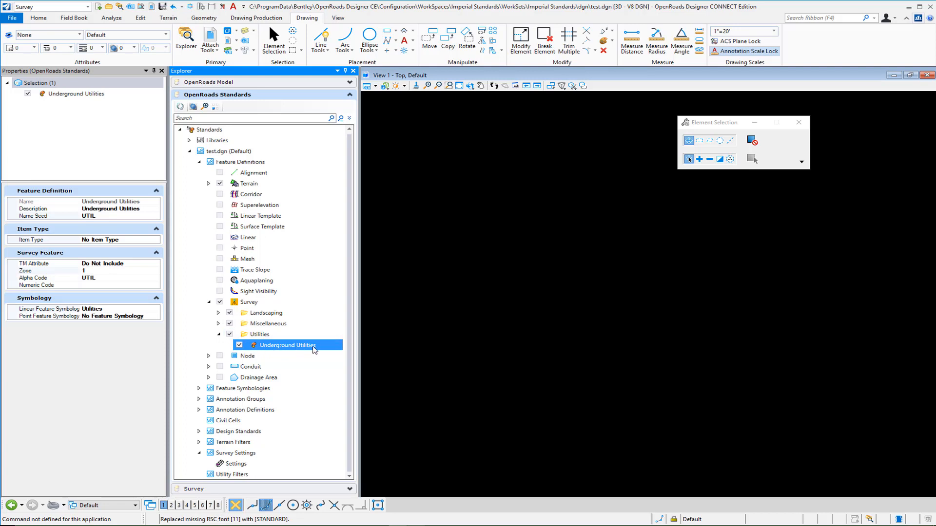
pyautogui.click(236, 464)
pyautogui.click(141, 240)
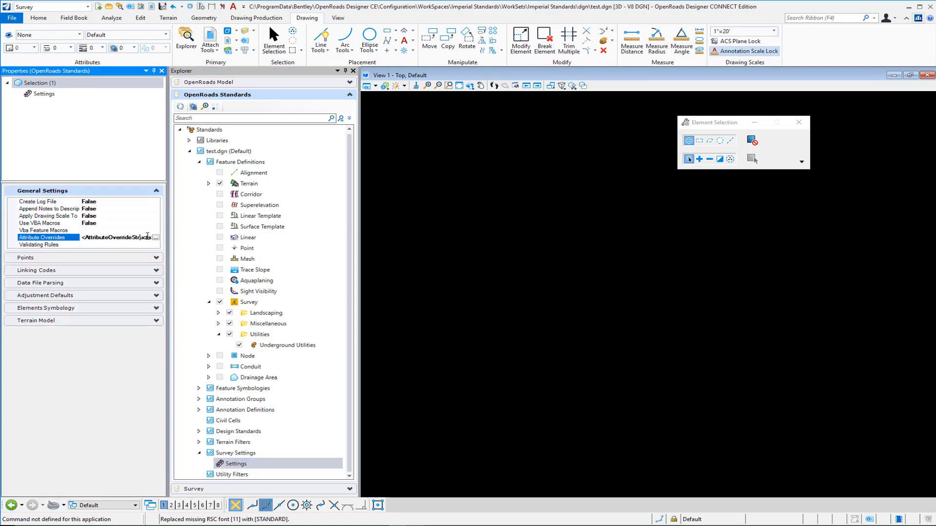
pyautogui.click(156, 239)
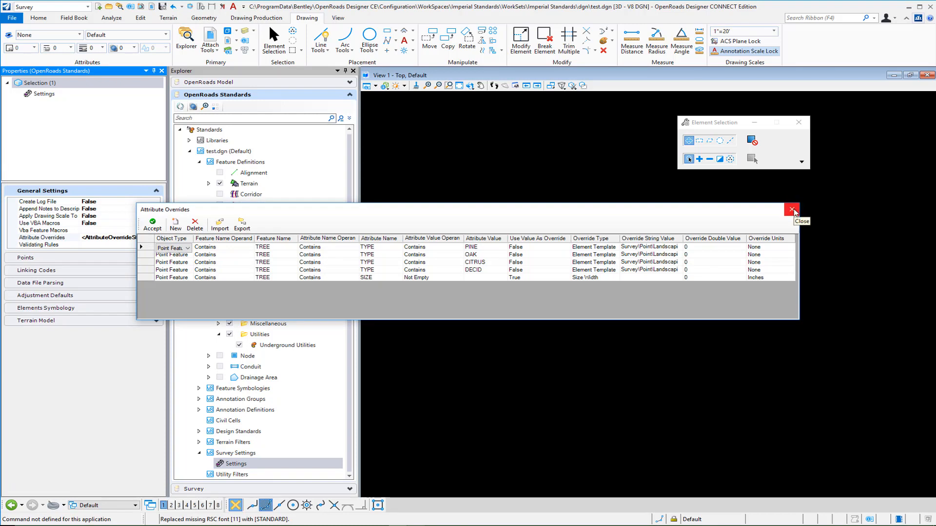
pyautogui.click(153, 225)
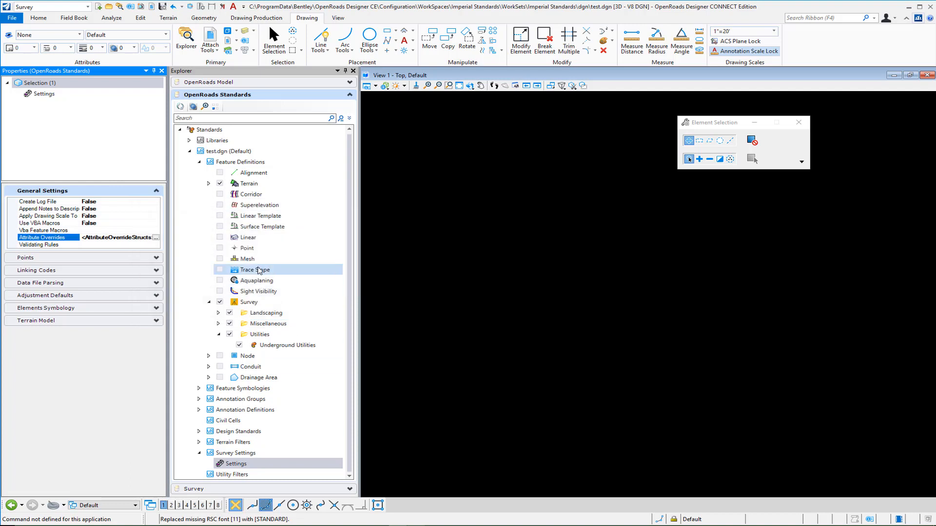
# Import Attribute Overrides - Utility.RW5 into the survey field books and inspect the feature details of the lower utility line
pyautogui.click(238, 490)
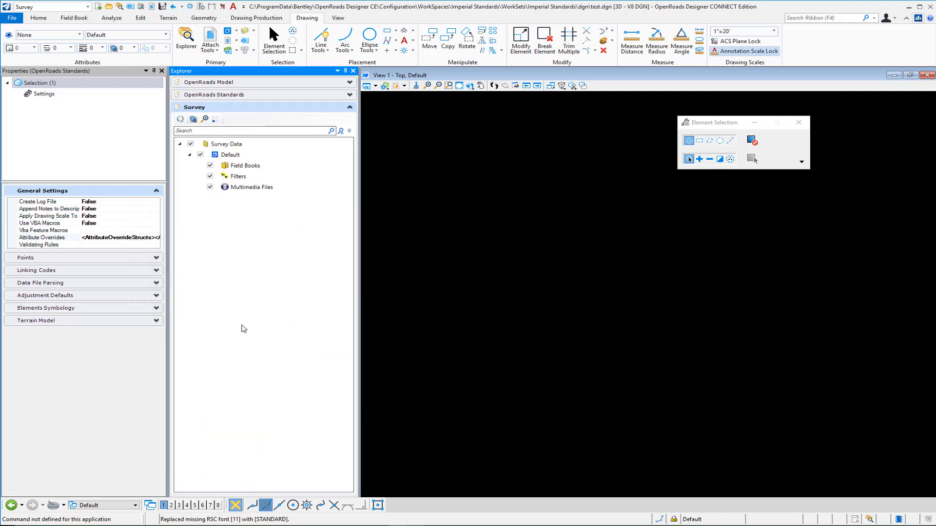
pyautogui.click(227, 166)
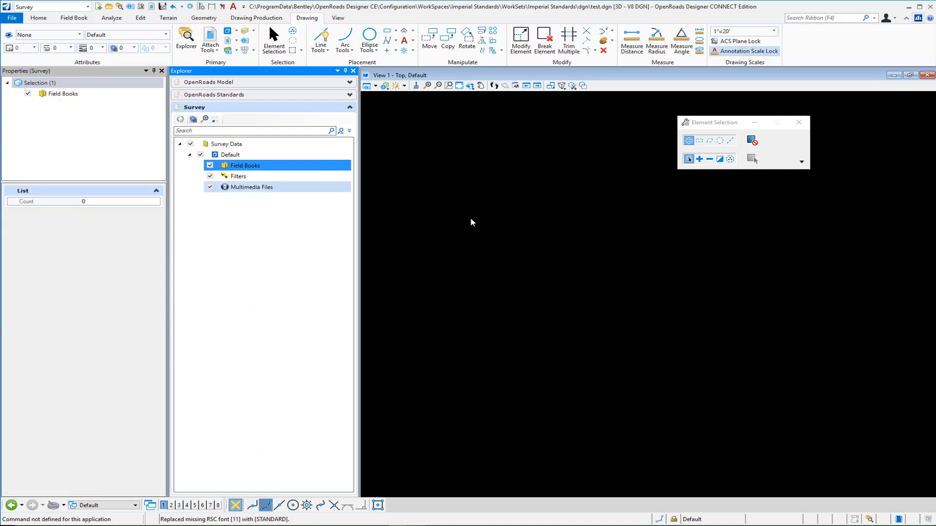
pyautogui.moveTo(254, 165); pyautogui.dragTo(249, 170)
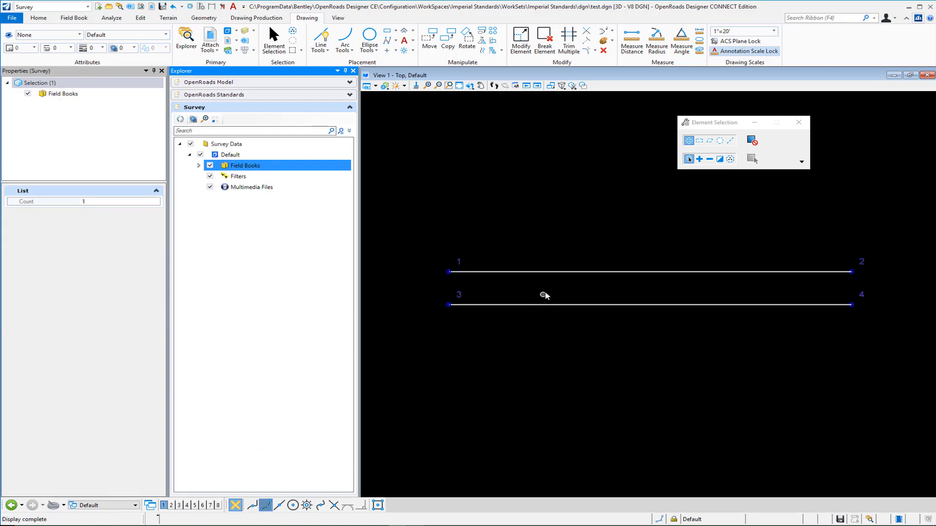
pyautogui.moveTo(550, 274)
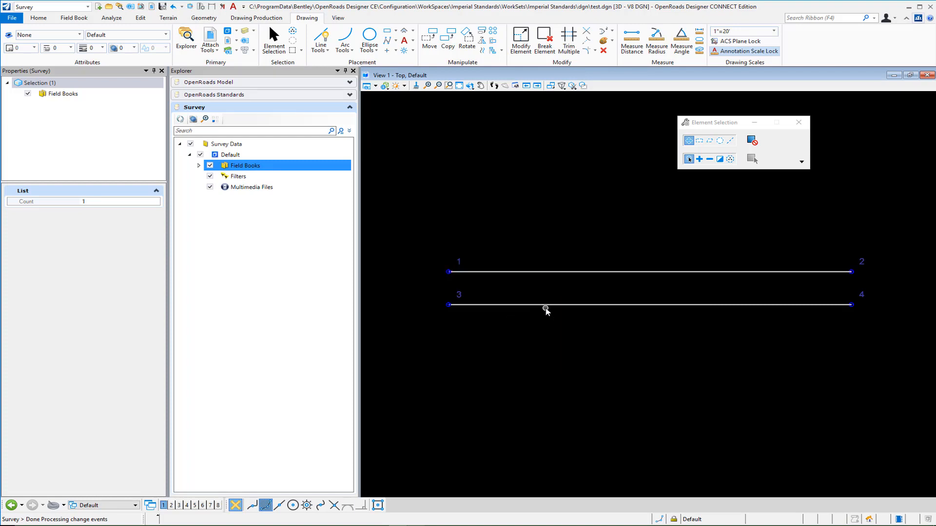
pyautogui.moveTo(547, 308)
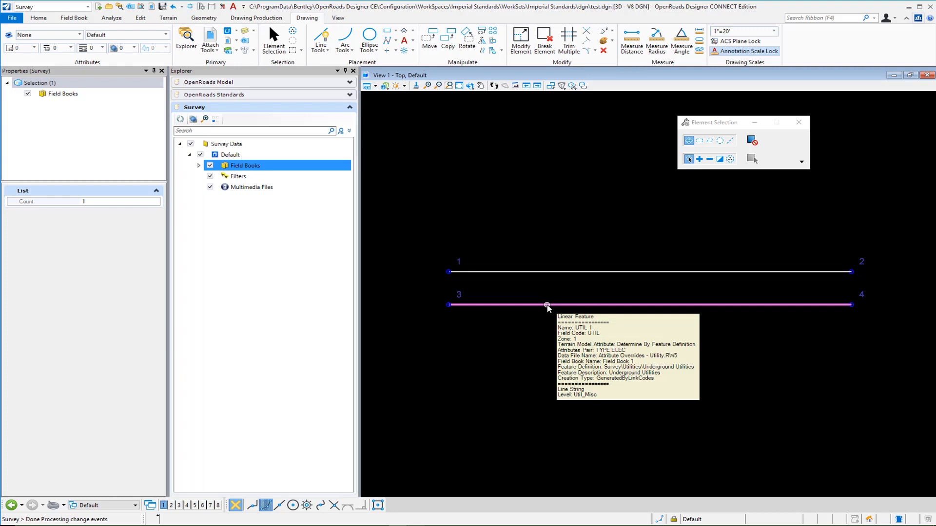
# Examine the Underground Utilities, ELEC and GAS element templates under Survey\Linear\Utility in test.dgn
pyautogui.click(78, 34)
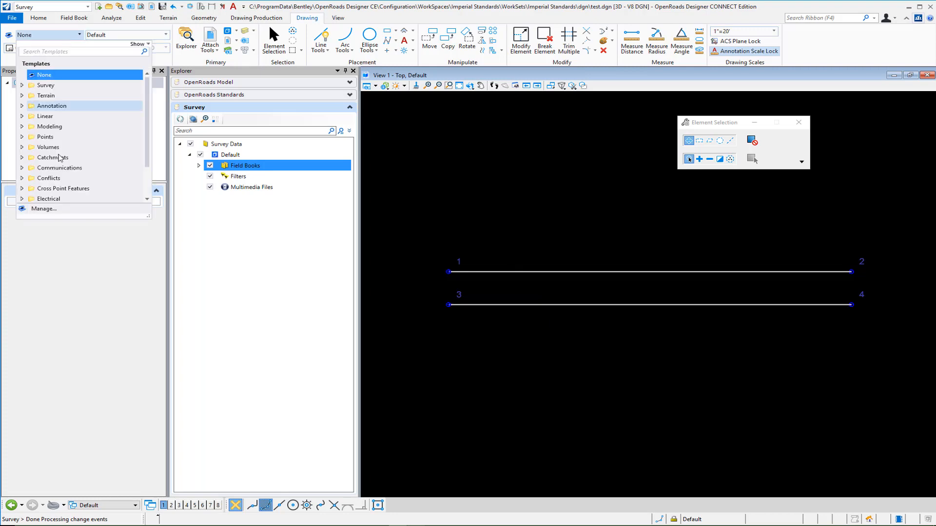
pyautogui.click(57, 213)
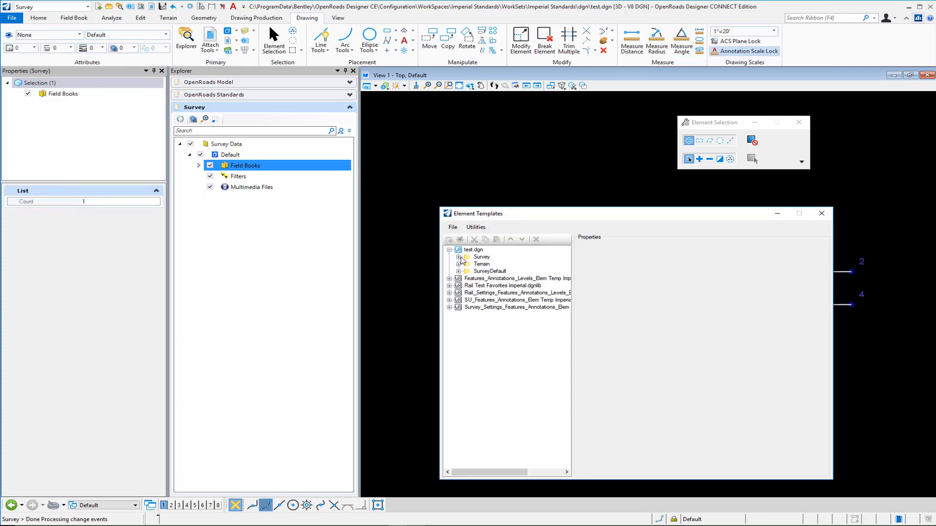
pyautogui.click(458, 257)
pyautogui.click(468, 272)
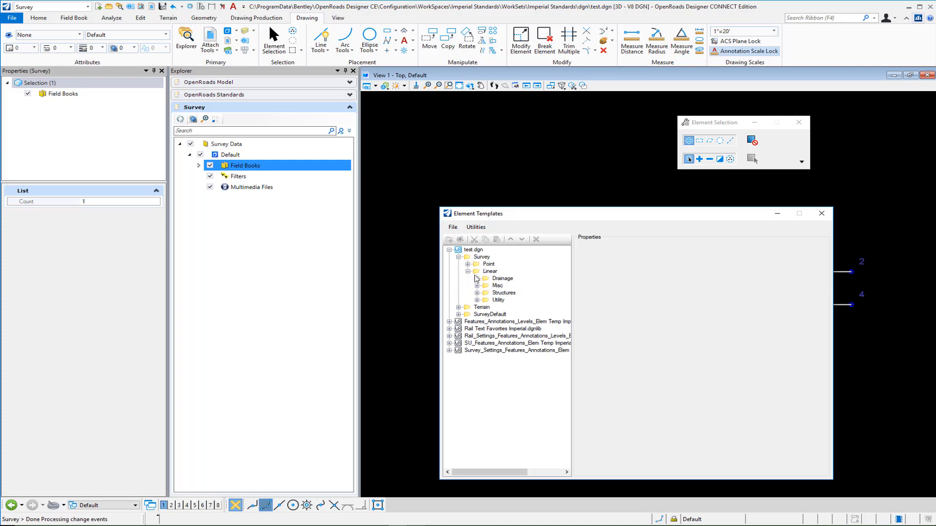
pyautogui.click(477, 301)
pyautogui.click(508, 323)
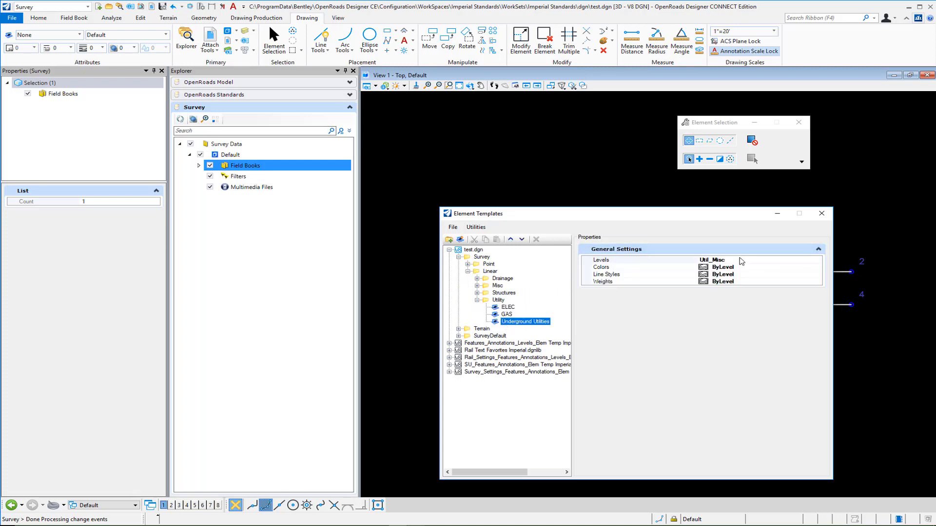
pyautogui.click(512, 307)
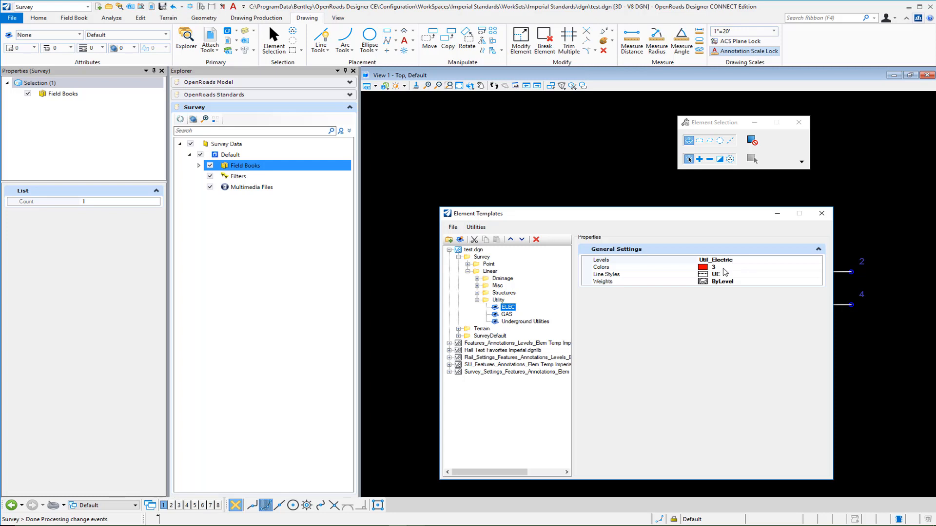
pyautogui.click(508, 316)
pyautogui.click(822, 214)
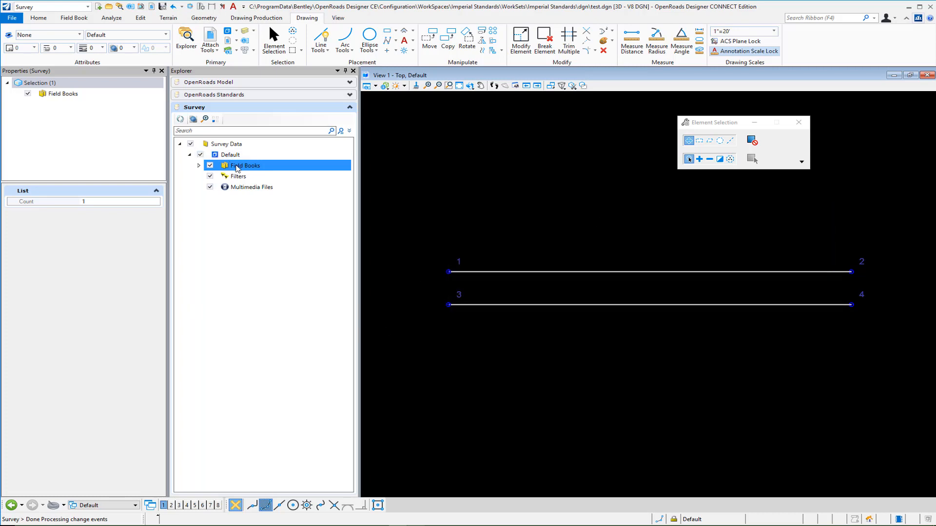
# Delete Field Book 1 from the survey field books
pyautogui.click(199, 167)
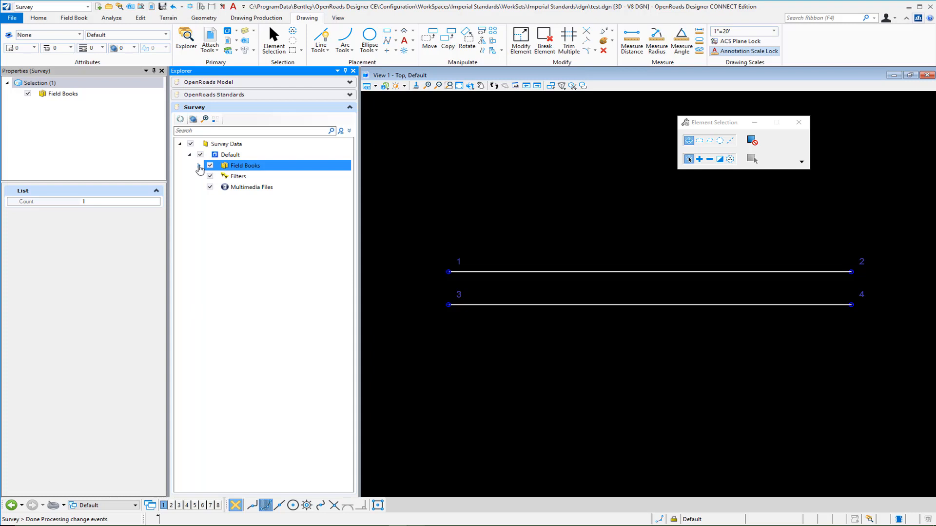
pyautogui.click(199, 166)
pyautogui.rightClick(246, 177)
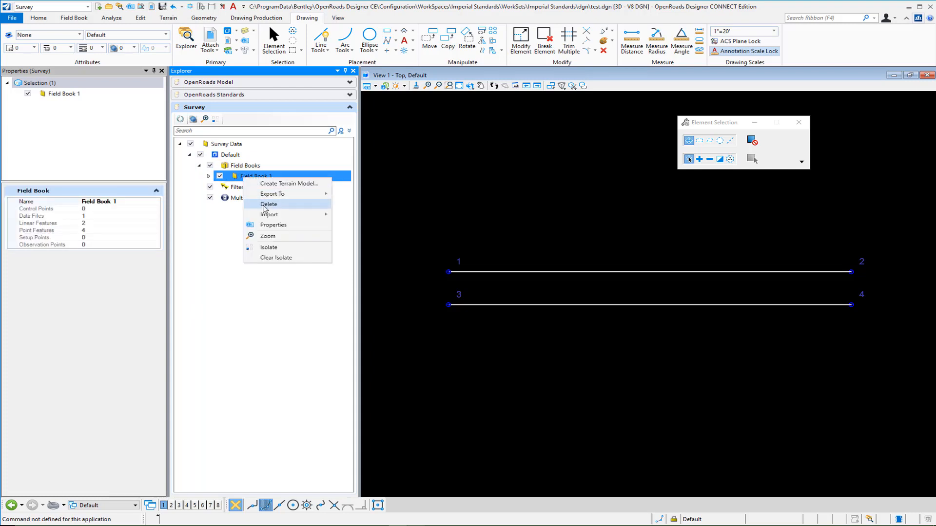
pyautogui.click(268, 204)
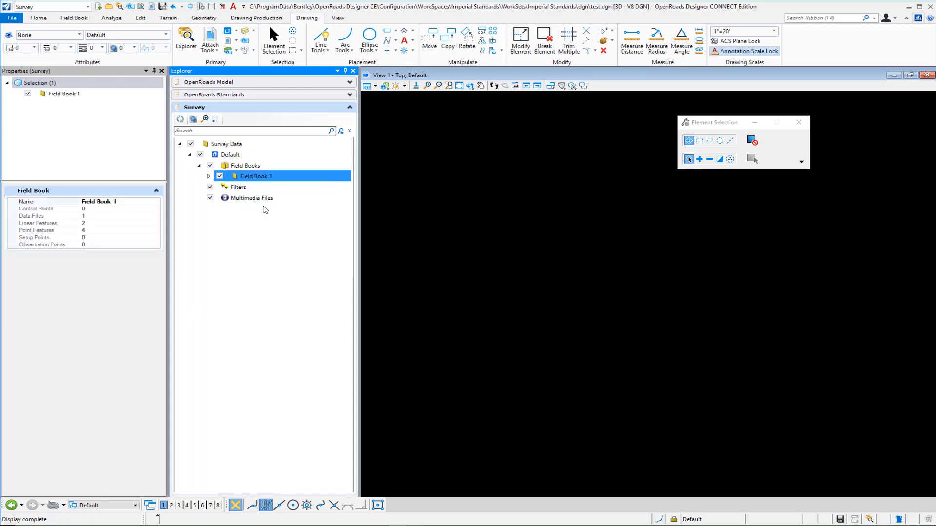
# Add a new attribute override in the survey settings and set its object type to Linear Feature
pyautogui.click(244, 95)
pyautogui.click(246, 465)
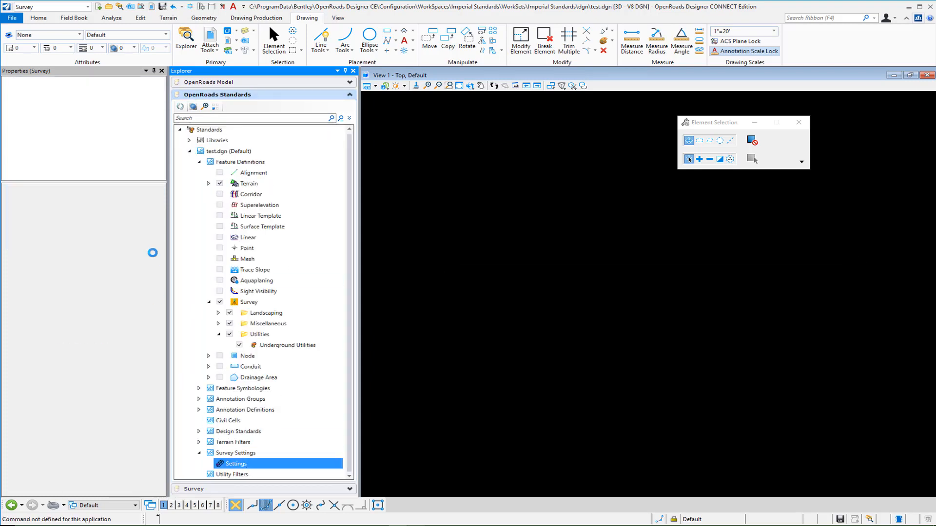
pyautogui.click(155, 238)
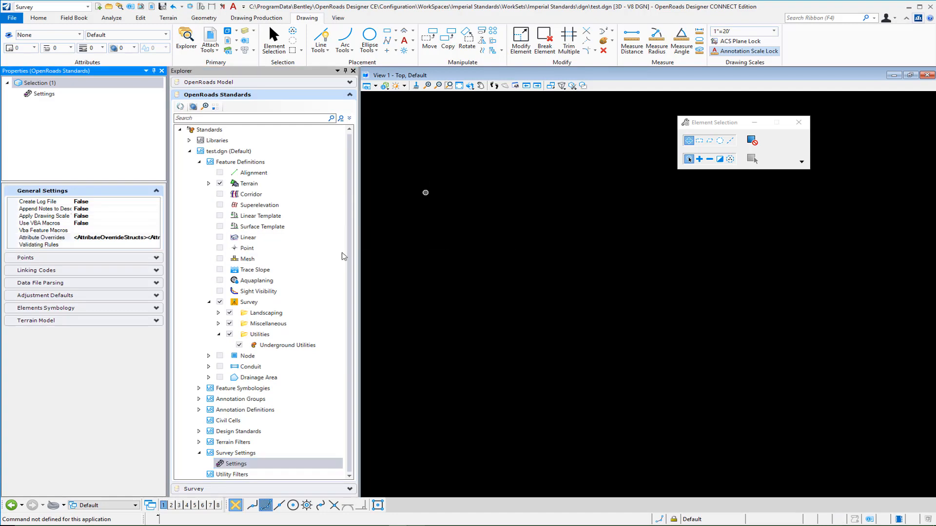
pyautogui.click(156, 238)
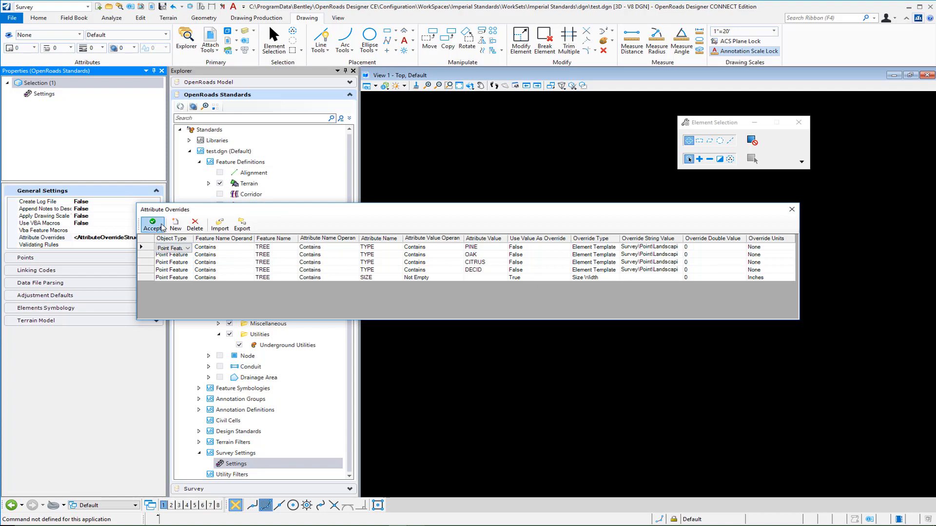
pyautogui.click(175, 225)
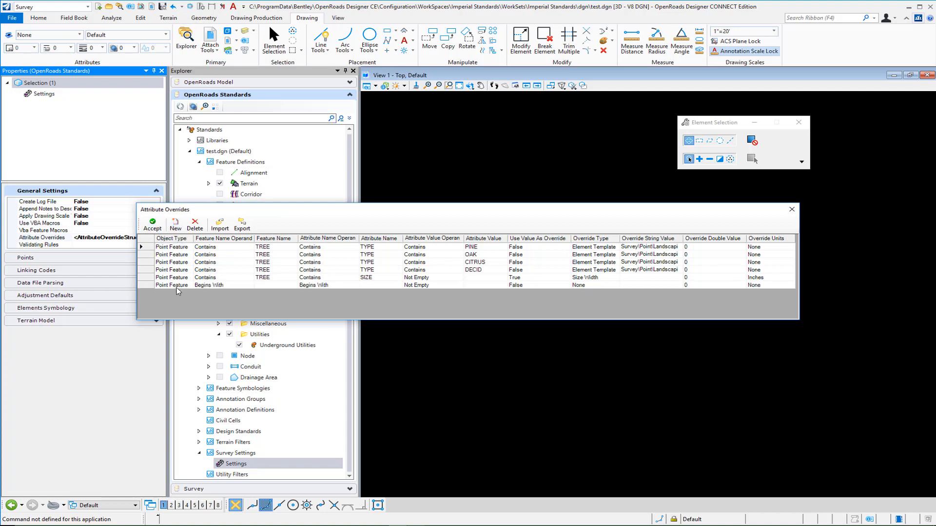
pyautogui.click(176, 287)
pyautogui.click(177, 288)
pyautogui.click(176, 302)
# Set the linear override's feature name condition to Contains UTIL
pyautogui.click(232, 287)
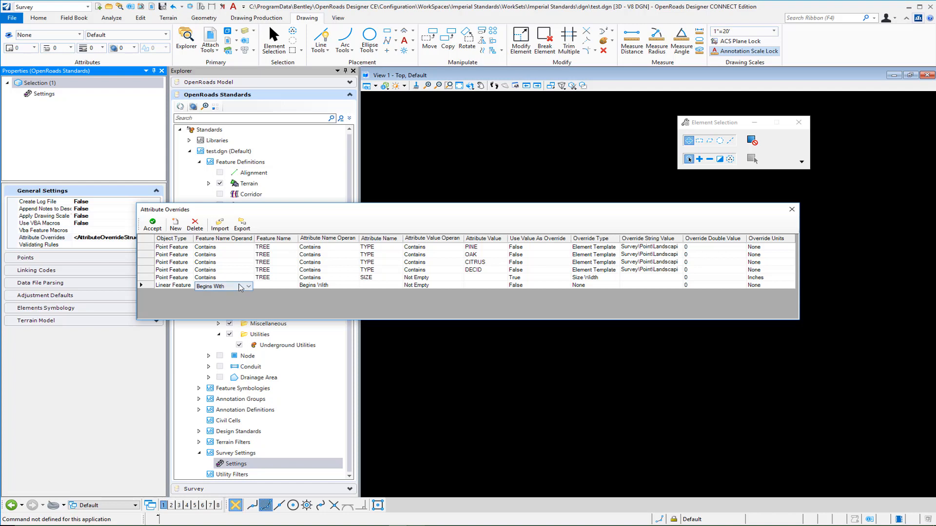
pyautogui.click(248, 287)
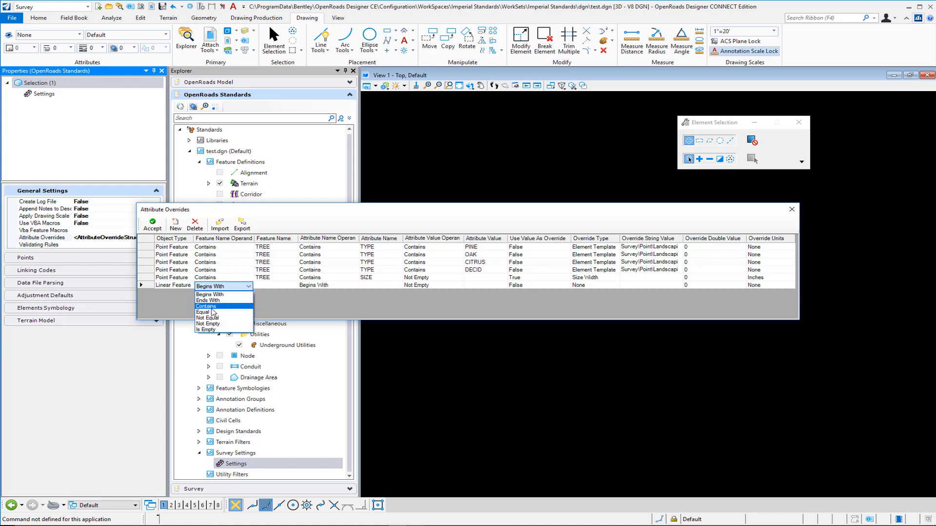
pyautogui.click(206, 306)
pyautogui.click(274, 284)
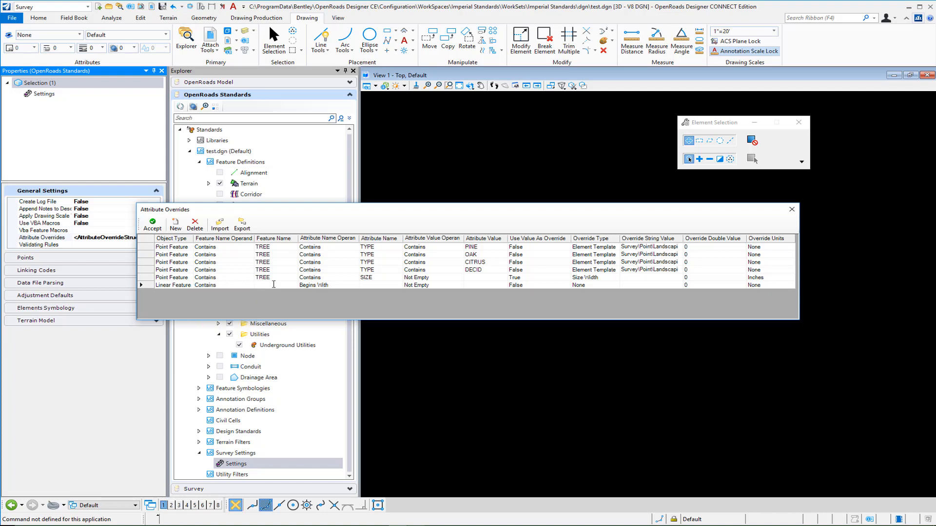
pyautogui.write('UTIL')
# Set the linear override's attribute name condition to Contains TYPE and its attribute value condition to Contains GAS
pyautogui.click(342, 286)
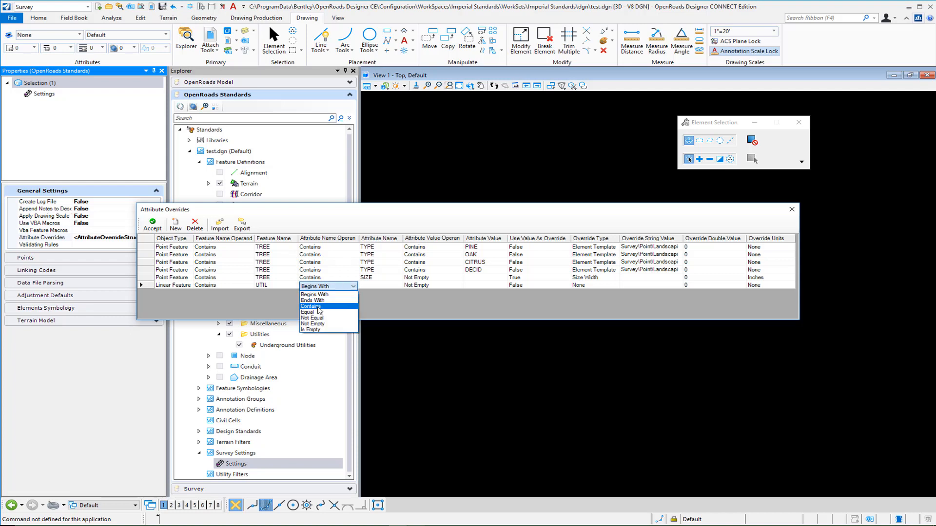
pyautogui.click(319, 306)
pyautogui.click(379, 286)
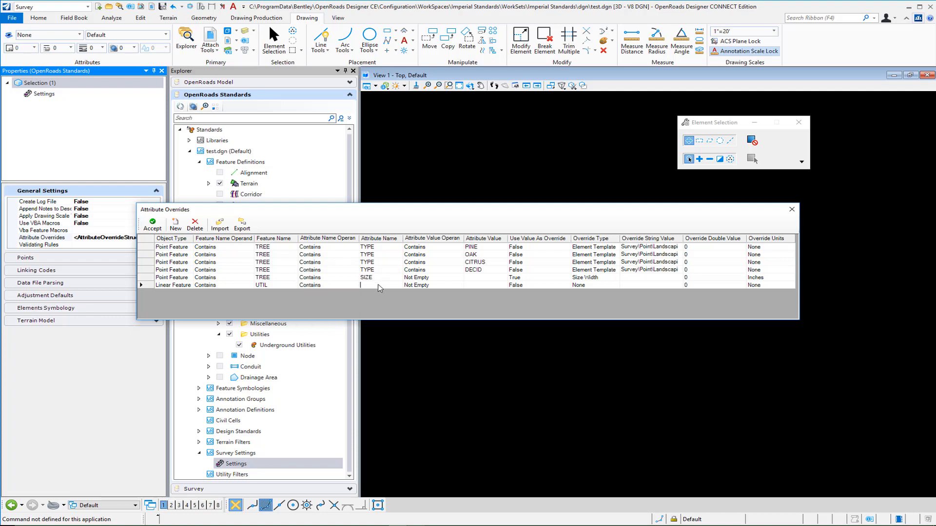
pyautogui.write('TYPE')
pyautogui.click(435, 285)
pyautogui.click(436, 286)
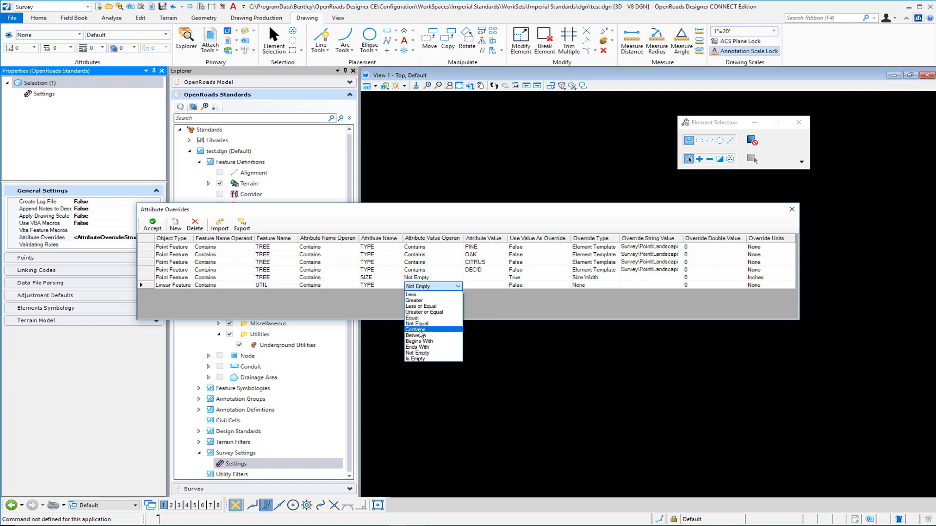
pyautogui.click(419, 330)
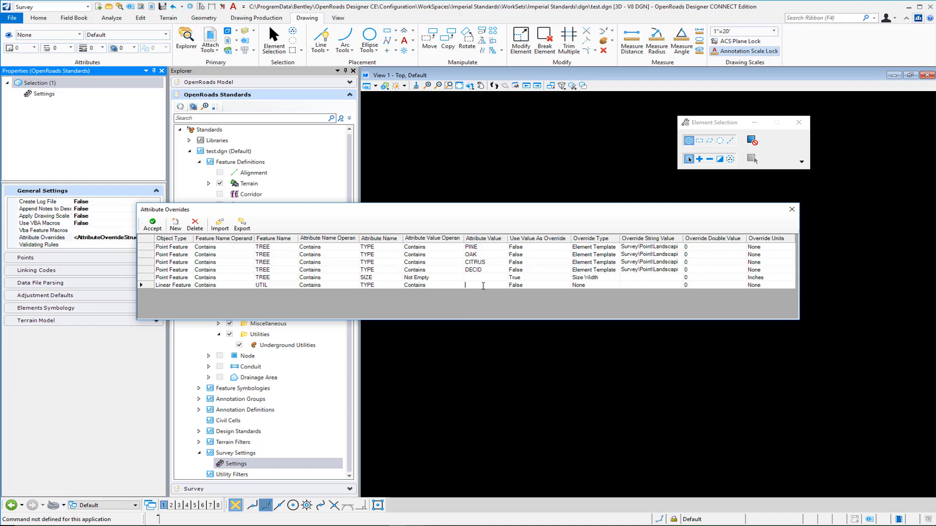
pyautogui.write('GAS')
# Set the GAS override's type to Element Template with the override string value Survey\Linear\Utility\Gas
pyautogui.click(596, 285)
pyautogui.click(596, 285)
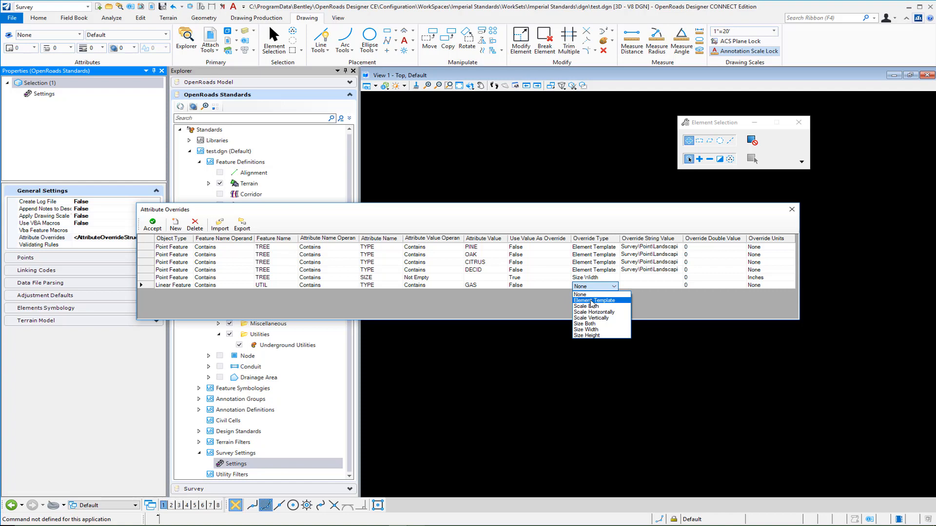
pyautogui.click(591, 301)
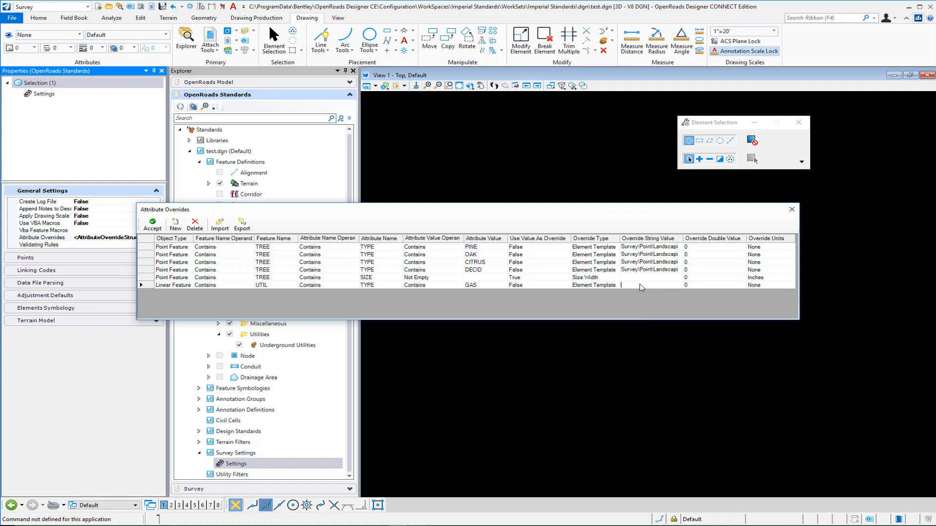
pyautogui.moveTo(682, 238); pyautogui.dragTo(729, 237)
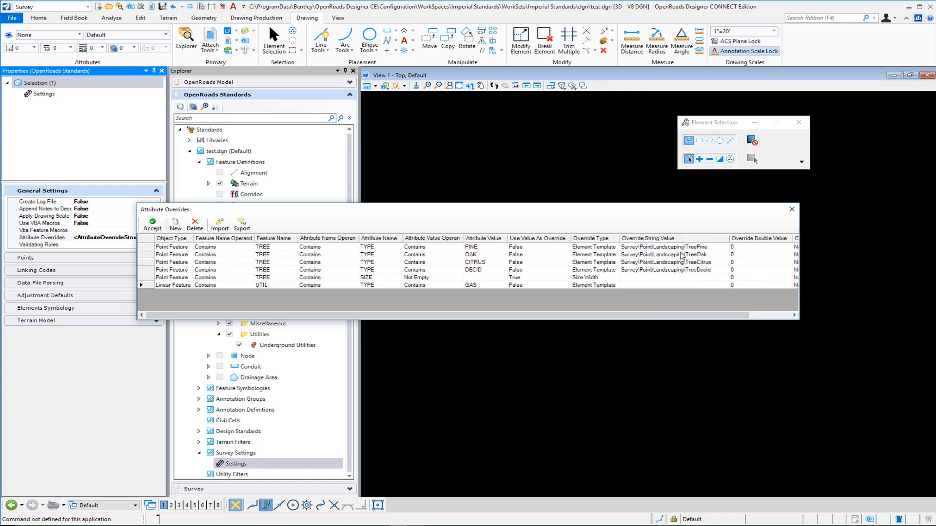
pyautogui.click(632, 285)
pyautogui.write('Survey\\Linear\\Utility\\Gas')
pyautogui.press('Tab')
pyautogui.moveTo(695, 316)
pyautogui.mouseDown()
pyautogui.moveTo(733, 317)
pyautogui.moveTo(694, 317)
pyautogui.mouseUp()
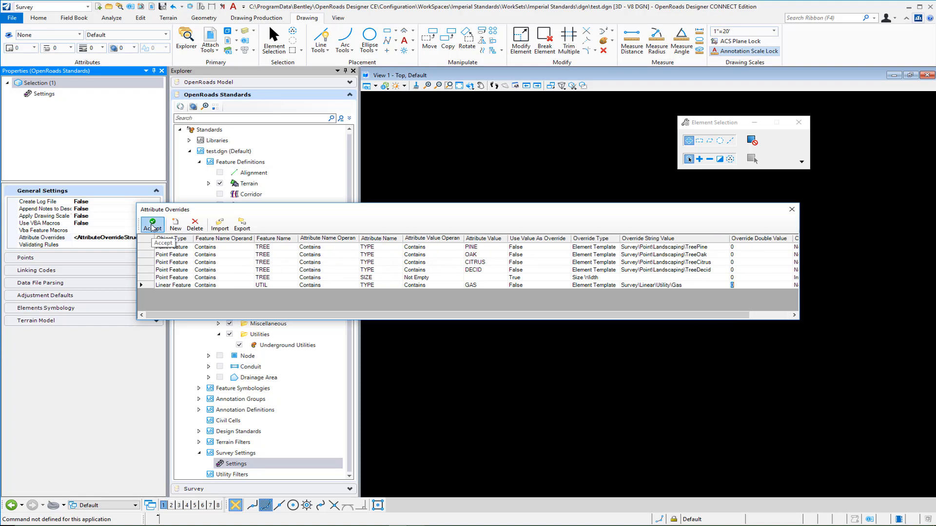
# Add another attribute override with object type Linear Feature and its feature name condition set to Contains UTIL
pyautogui.click(176, 225)
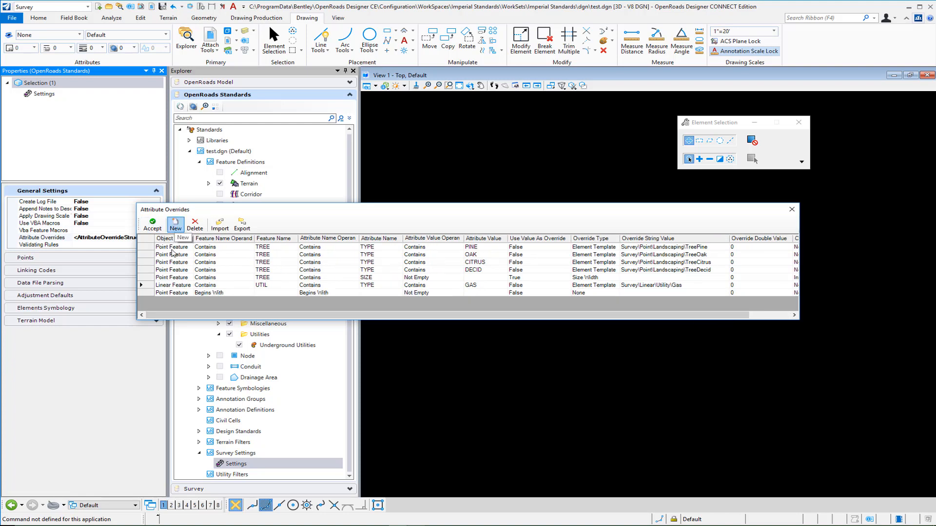
pyautogui.click(167, 295)
pyautogui.click(173, 309)
pyautogui.click(229, 294)
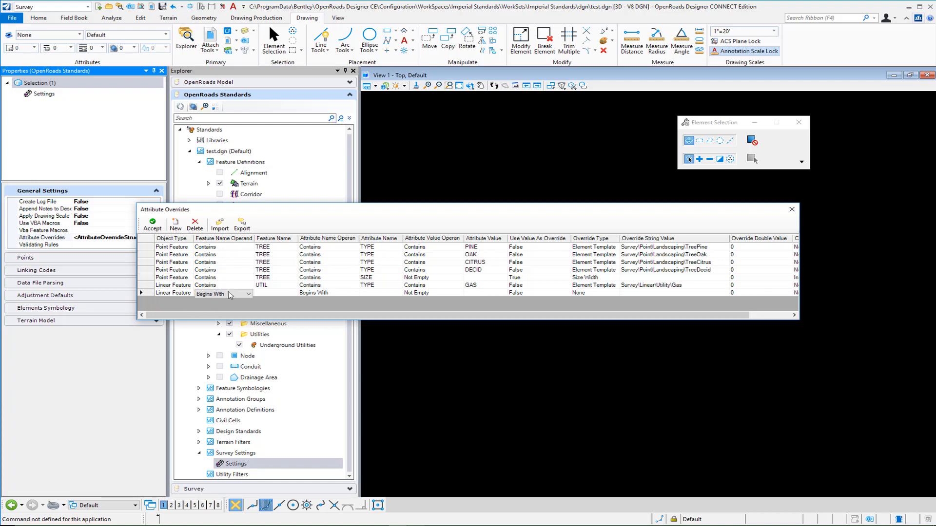
pyautogui.click(229, 293)
pyautogui.click(217, 307)
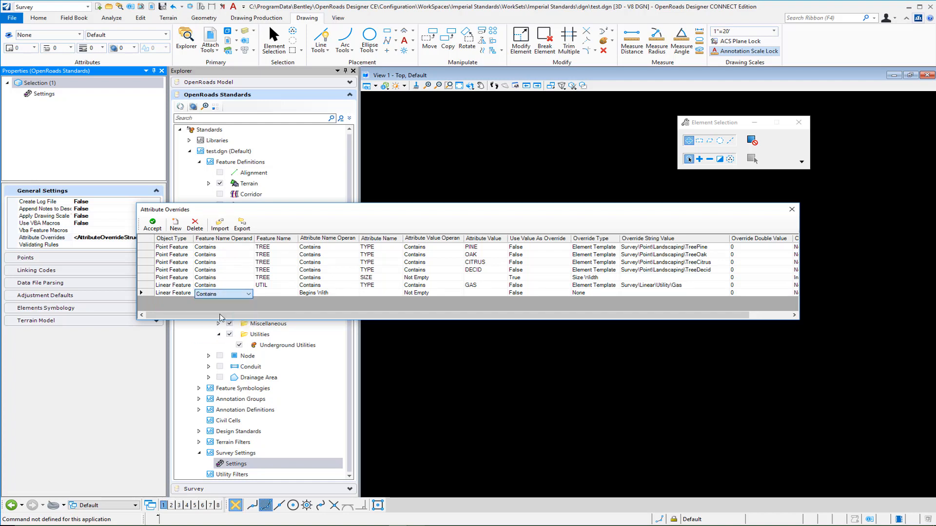
pyautogui.click(267, 294)
pyautogui.write('UTIL')
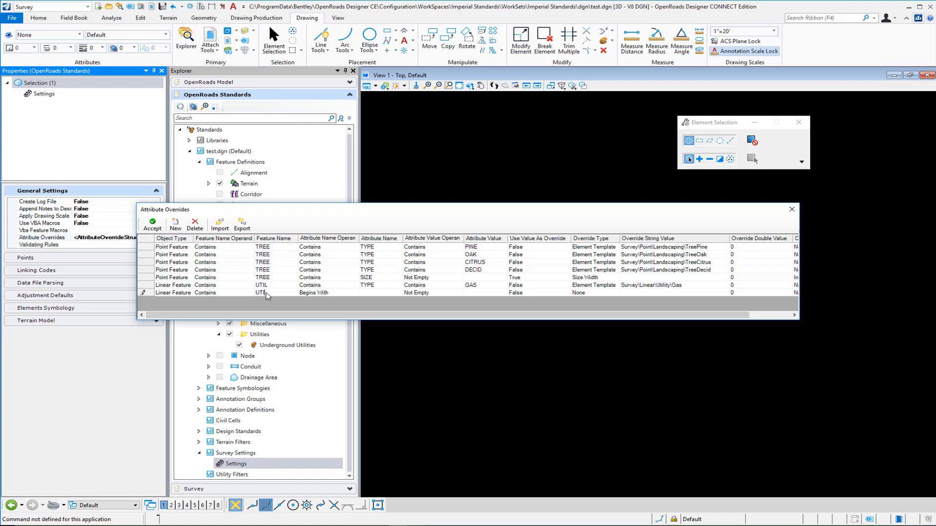
# Set the new linear override's attribute name condition to Contains TYPE and its attribute value condition to Contains ELEC
pyautogui.click(331, 295)
pyautogui.click(332, 295)
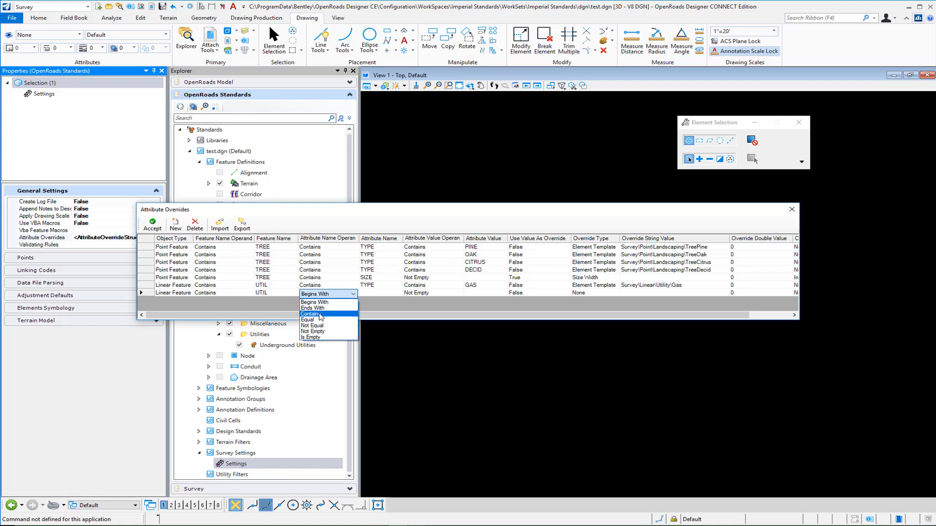
pyautogui.click(348, 301)
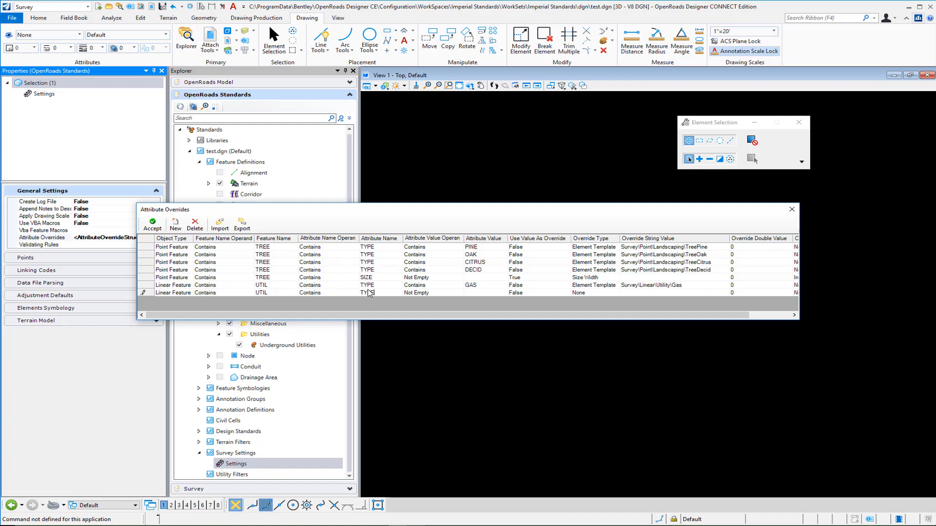
pyautogui.click(441, 294)
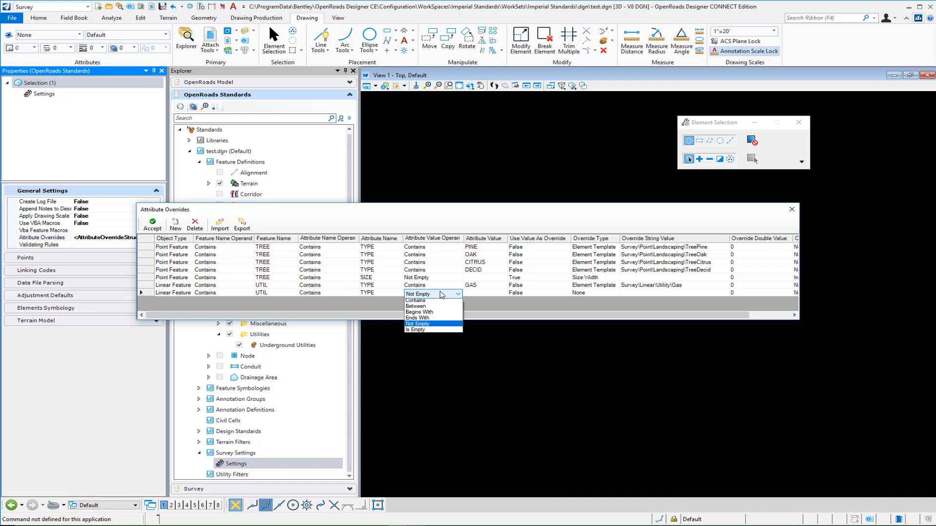
pyautogui.click(422, 337)
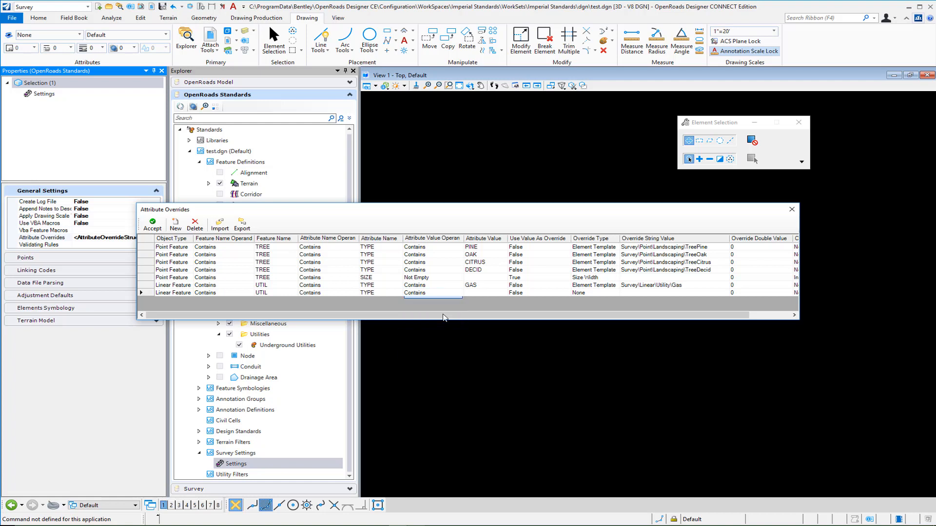
pyautogui.click(468, 294)
pyautogui.write('ELEC')
# Set the ELEC override's type to Element Template with string value Survey\Linear\Utility\Elec, and accept the attribute overrides
pyautogui.click(585, 296)
pyautogui.click(585, 296)
pyautogui.click(600, 308)
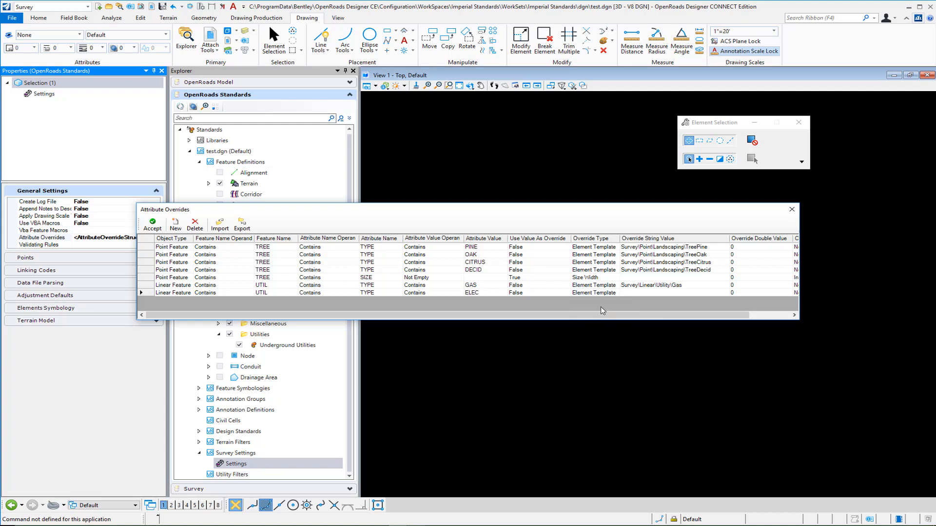
pyautogui.click(681, 292)
pyautogui.write('Survey\\Linear\\Utility\\Ele')
pyautogui.write('c')
pyautogui.press('Tab')
pyautogui.click(152, 225)
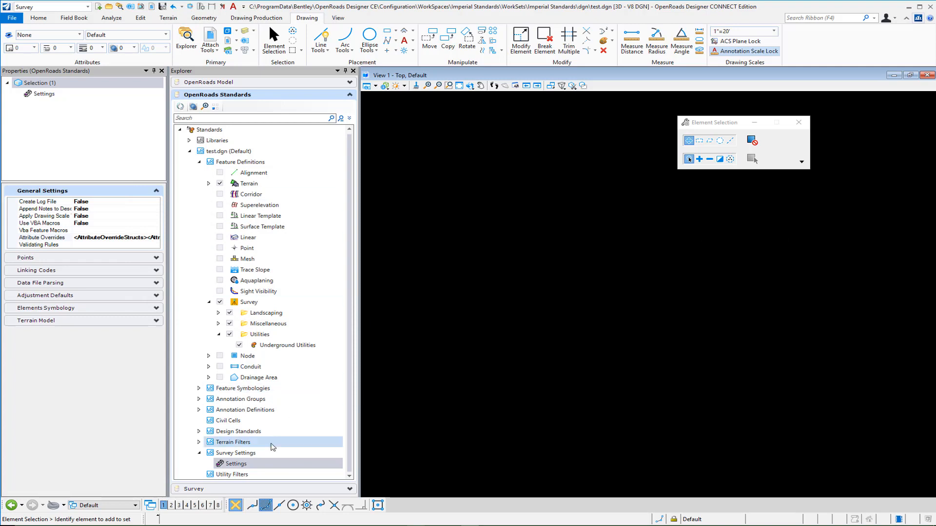
# Import the data file Attribute Overrides - Utility.RW5 into the survey's field books and inspect the attributes and levels of both UTIL lines
pyautogui.click(209, 489)
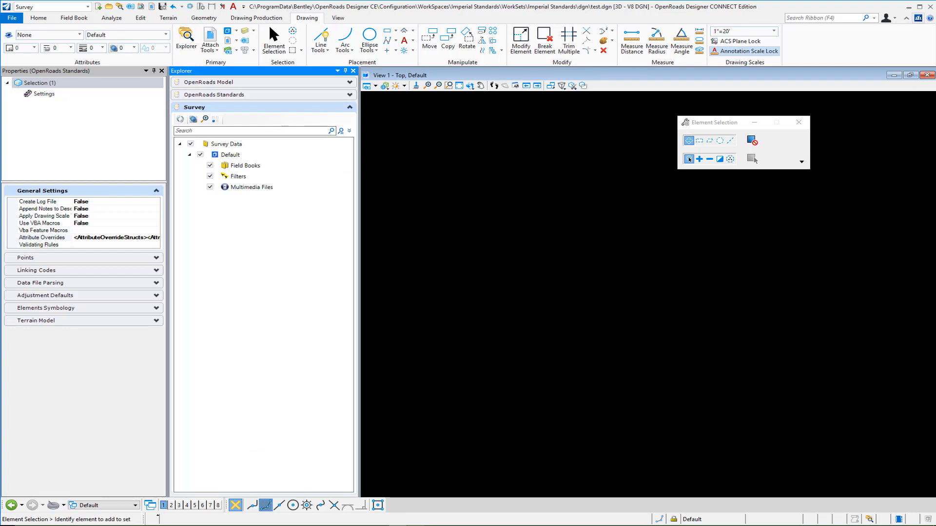
pyautogui.moveTo(794, 165); pyautogui.dragTo(259, 165)
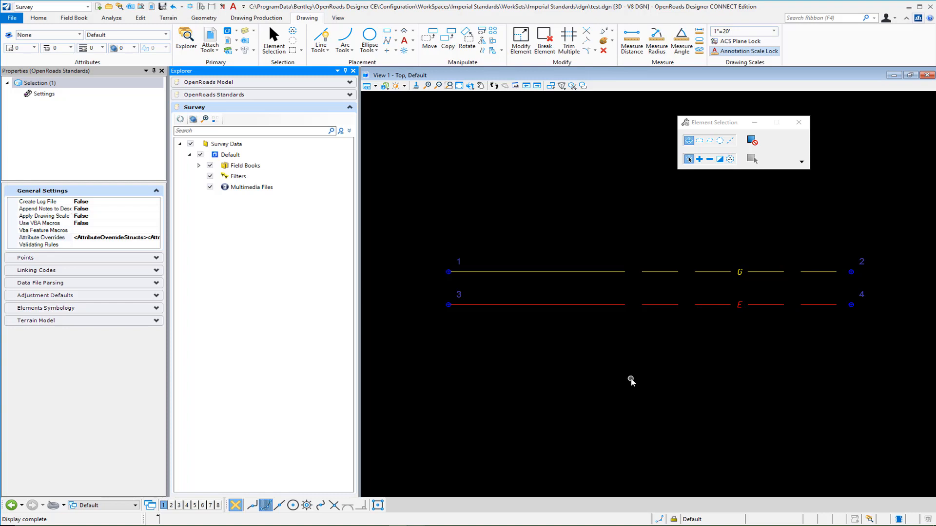
pyautogui.moveTo(618, 272)
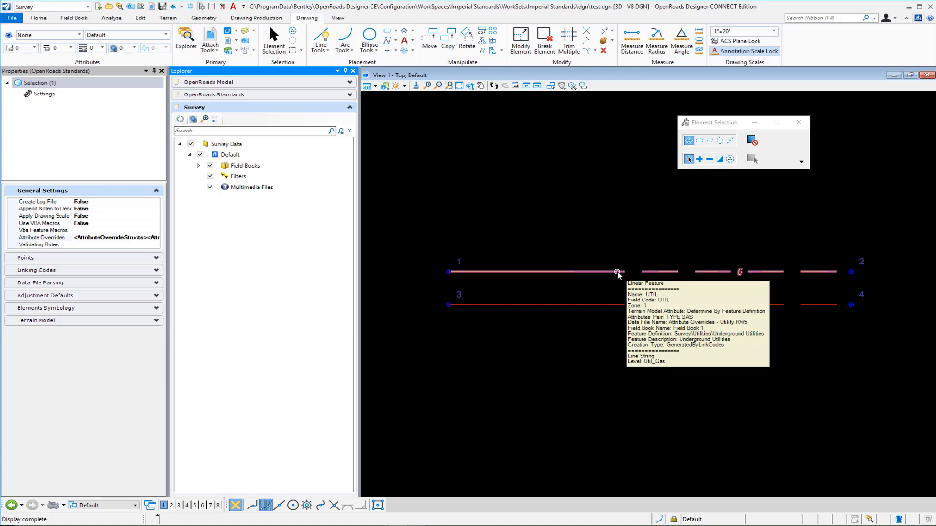
pyautogui.moveTo(609, 305)
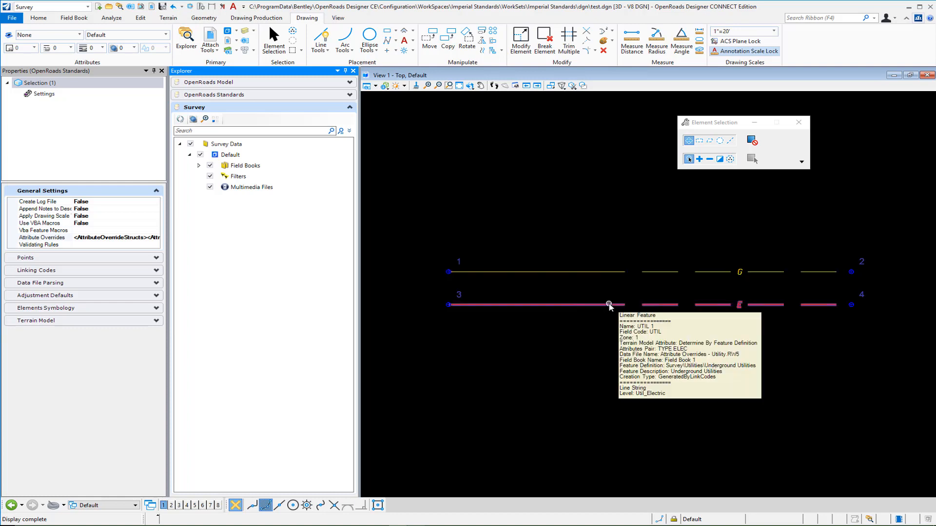